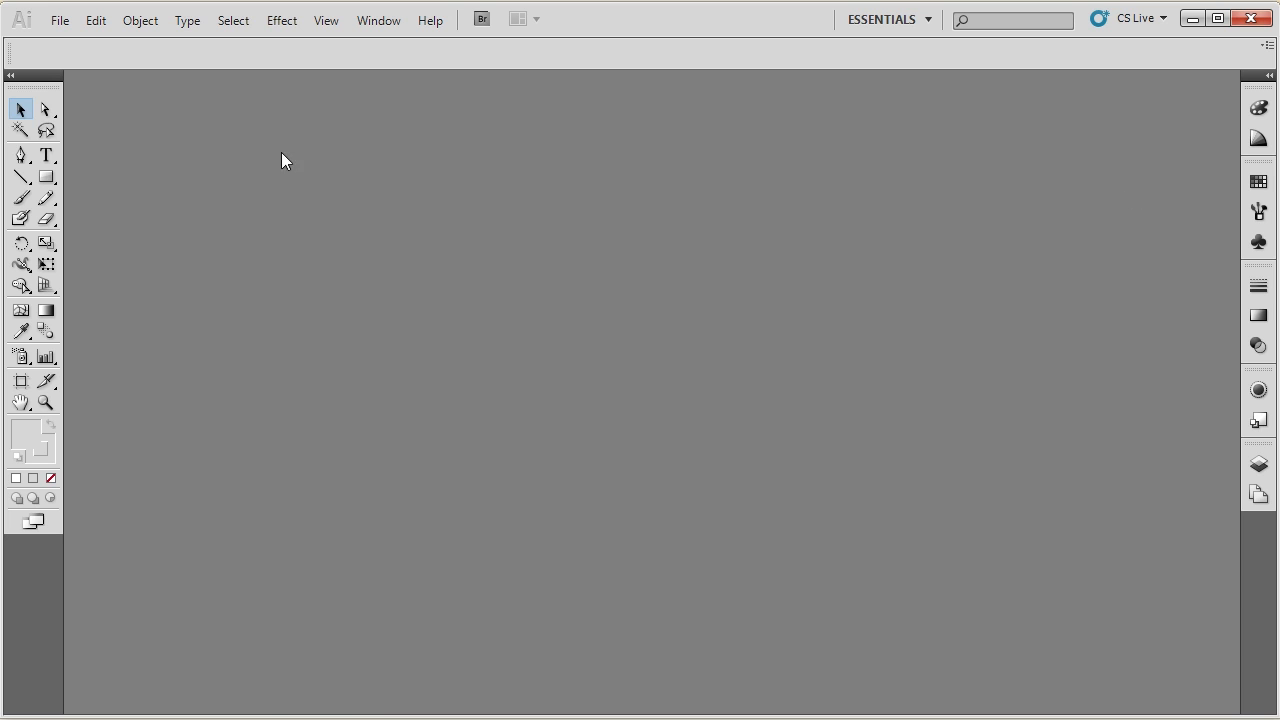
Step: Open smart shop_invitations_000855_01 from the invitation project's AI folder in Illustrator
{"action": "left_click", "coordinate": [61, 22]}
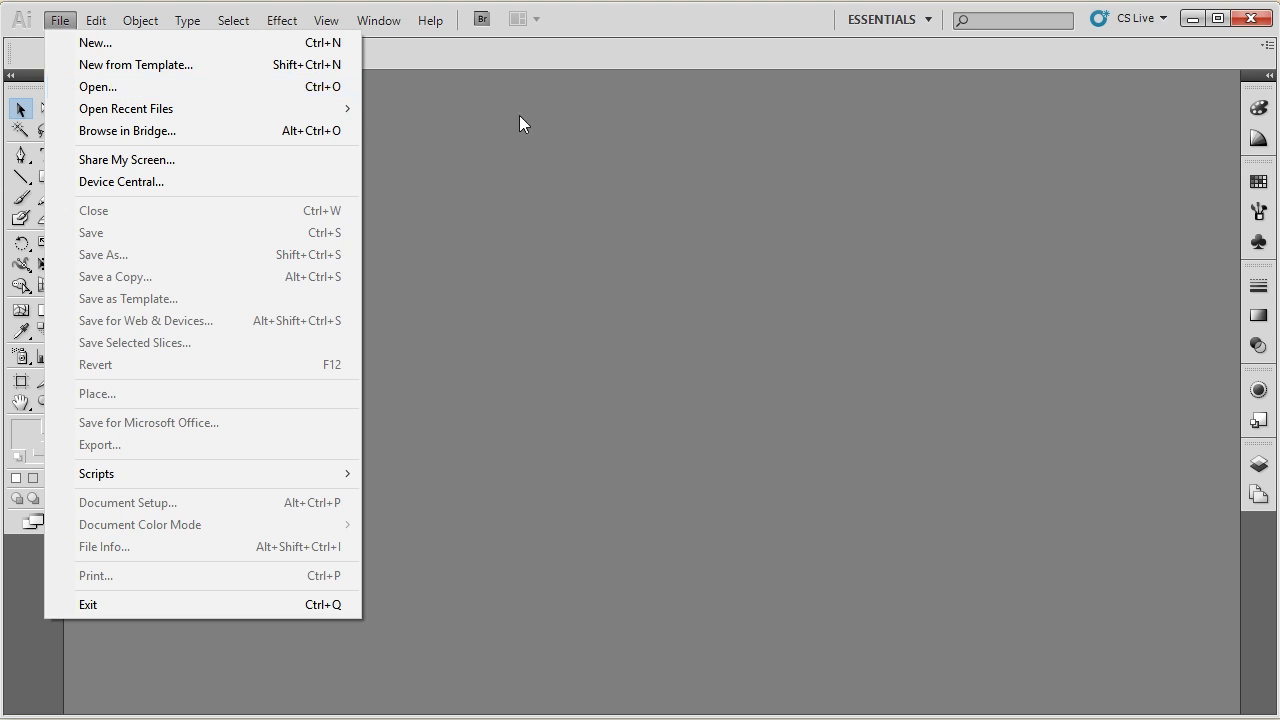
{"action": "left_click", "coordinate": [491, 152]}
{"action": "key", "text": "alt+Tab"}
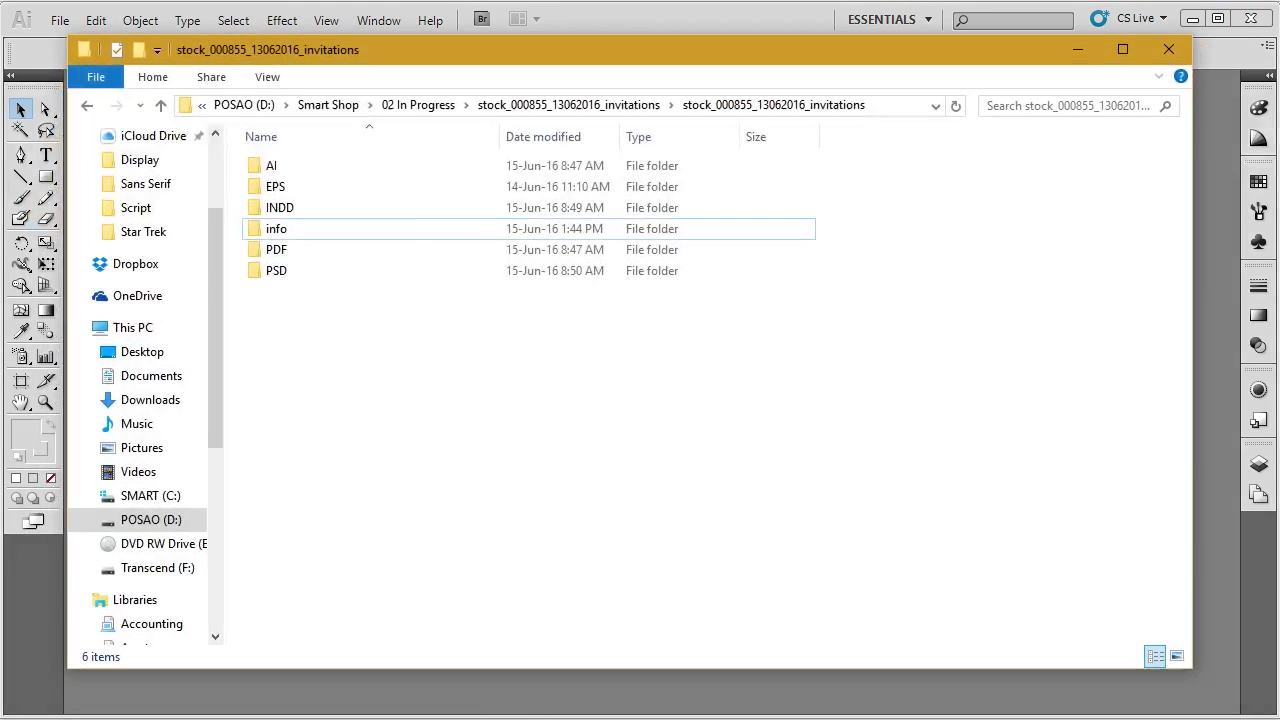
{"action": "double_click", "coordinate": [406, 166]}
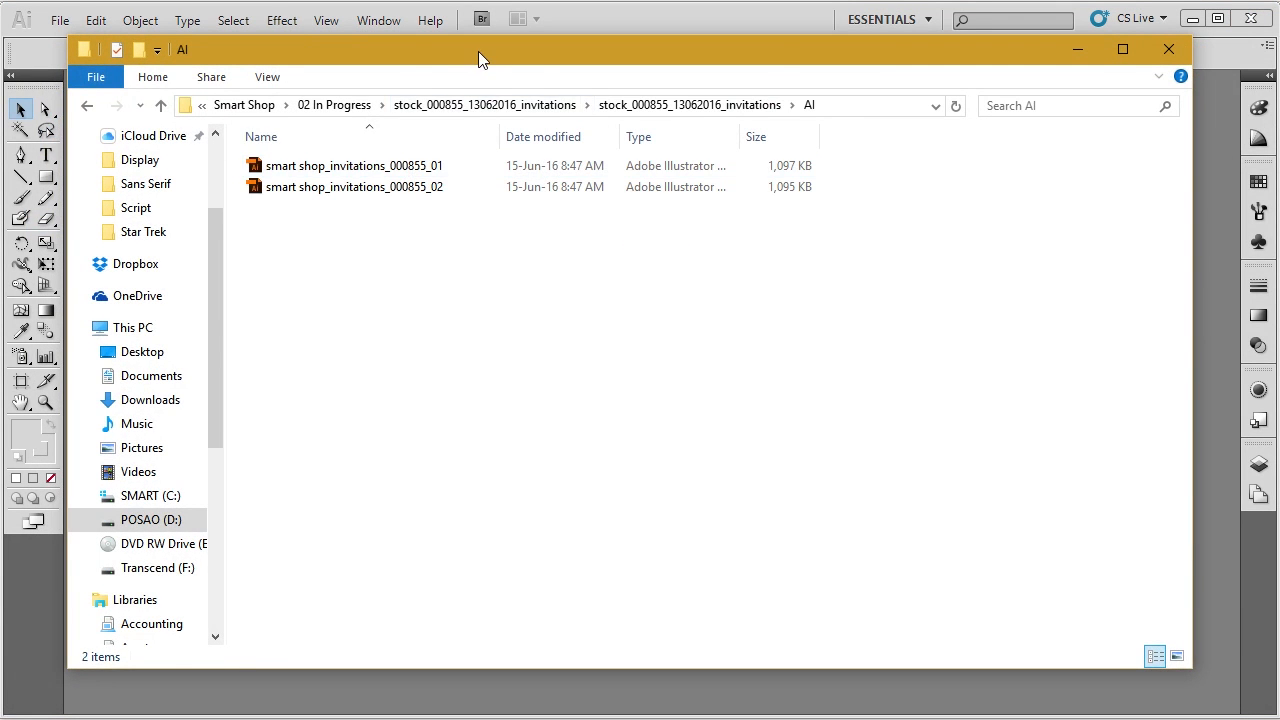
{"action": "left_click_drag", "start_coordinate": [478, 51], "coordinate": [1033, 93]}
{"action": "left_click_drag", "start_coordinate": [925, 207], "coordinate": [381, 320]}
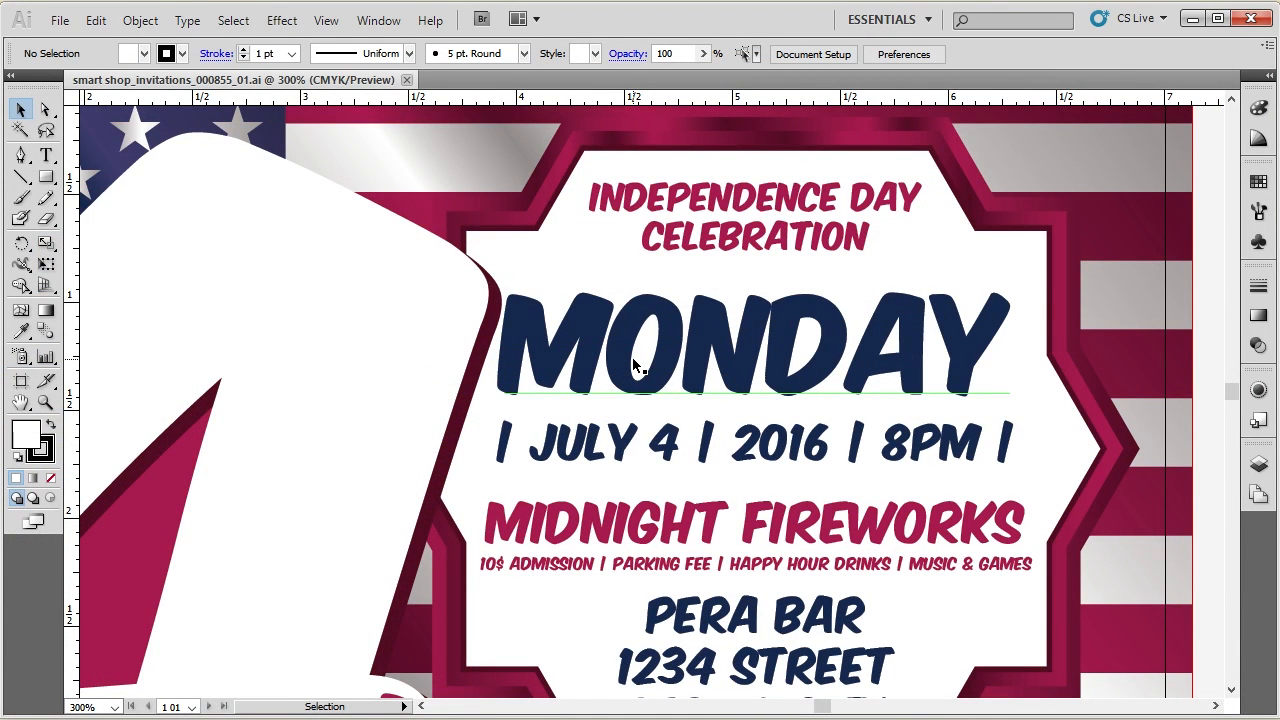
{"action": "key", "text": "ctrl+0"}
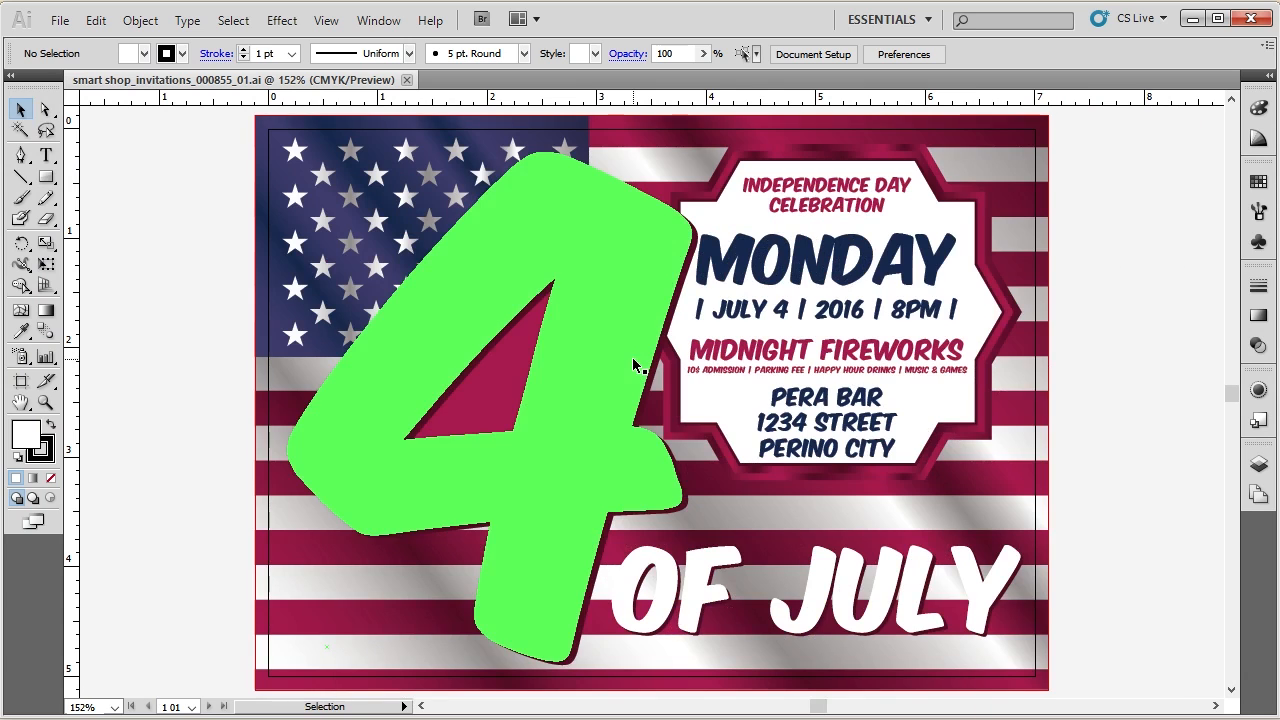
Step: Examine the document's layers one by one: flag, flag cover, frame and text
{"action": "left_click", "coordinate": [1259, 466]}
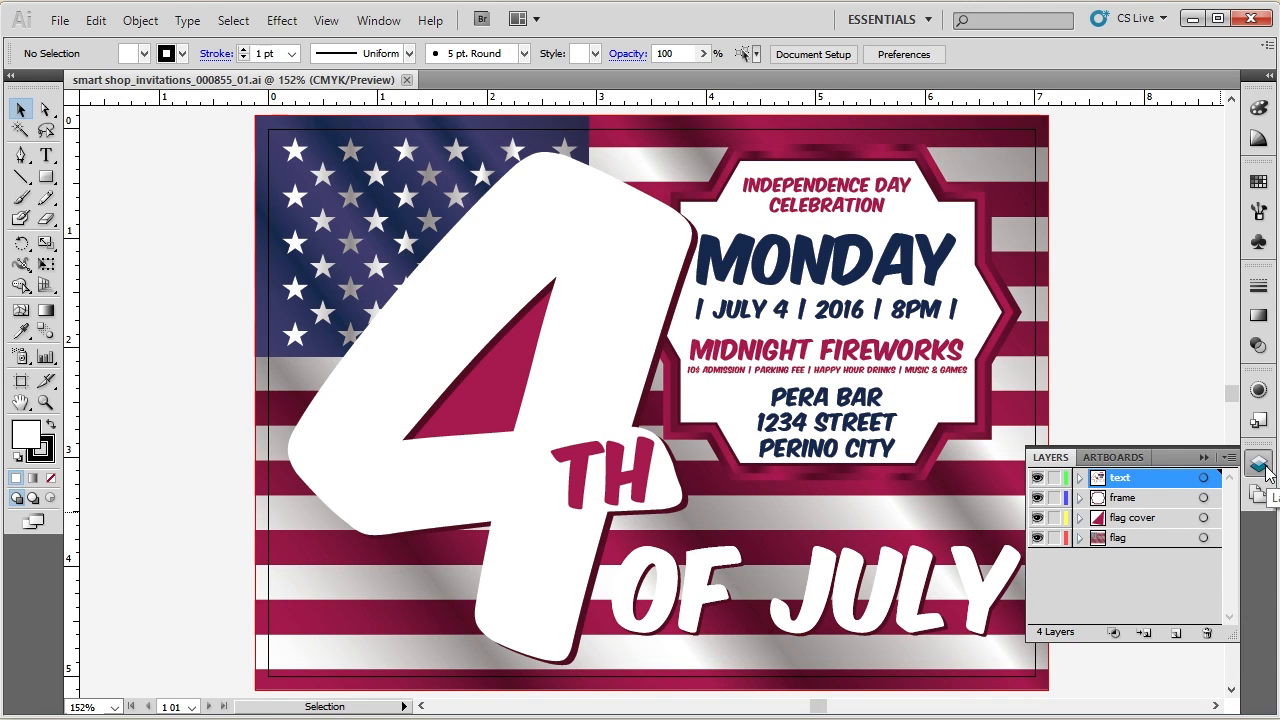
{"action": "left_click", "coordinate": [1141, 537]}
{"action": "left_click", "coordinate": [1141, 516]}
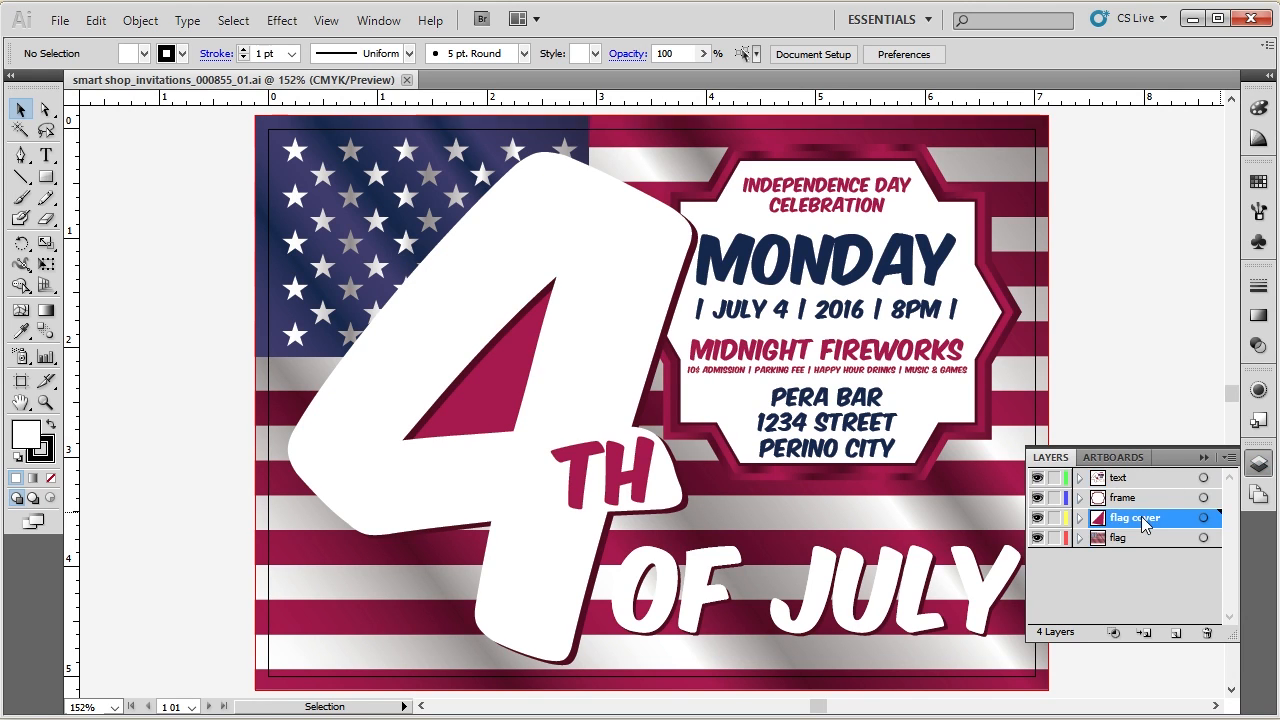
{"action": "left_click", "coordinate": [1139, 493]}
{"action": "left_click", "coordinate": [1141, 481]}
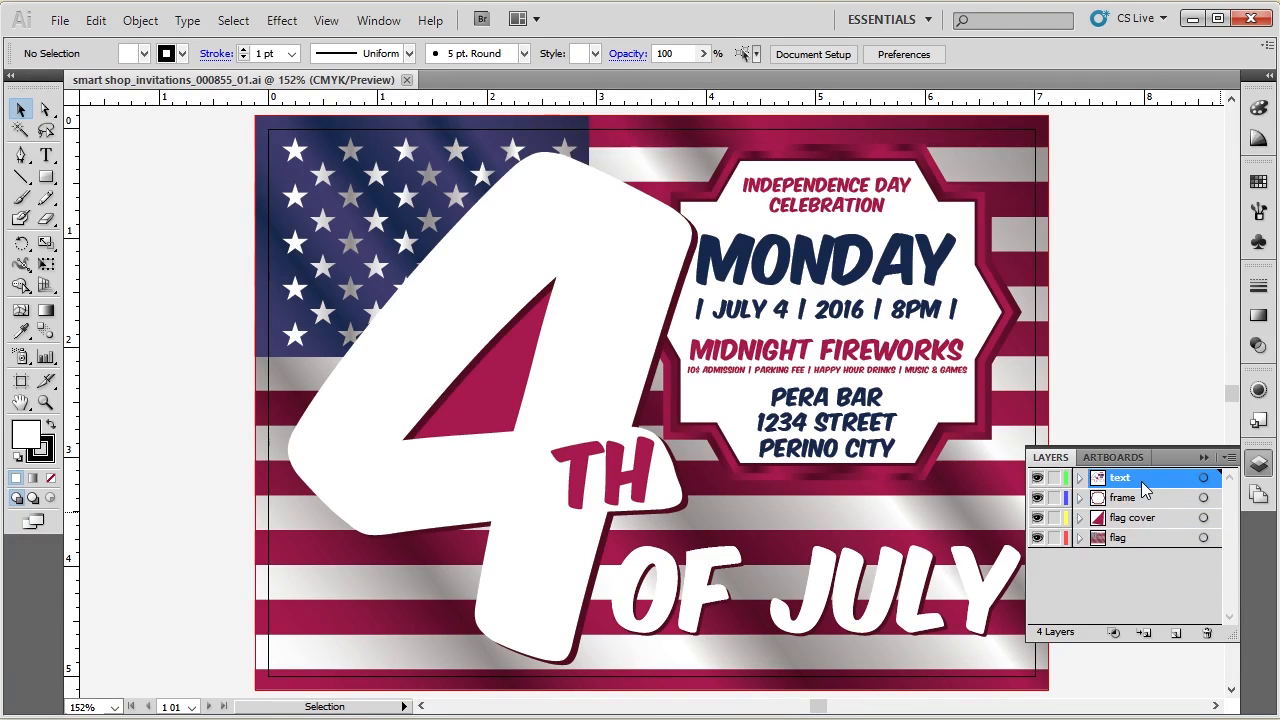
{"action": "left_click", "coordinate": [1258, 464]}
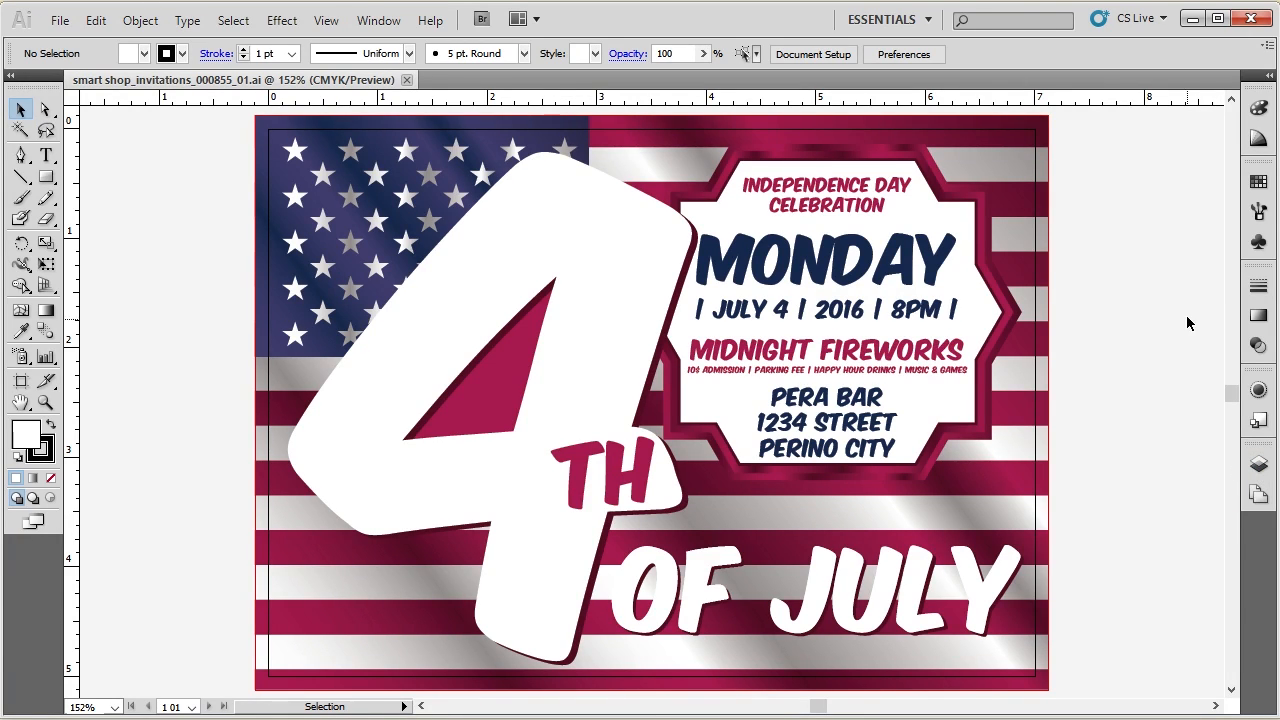
Step: Display the Character settings and place them beside the invitation's text frame
{"action": "left_click", "coordinate": [367, 22]}
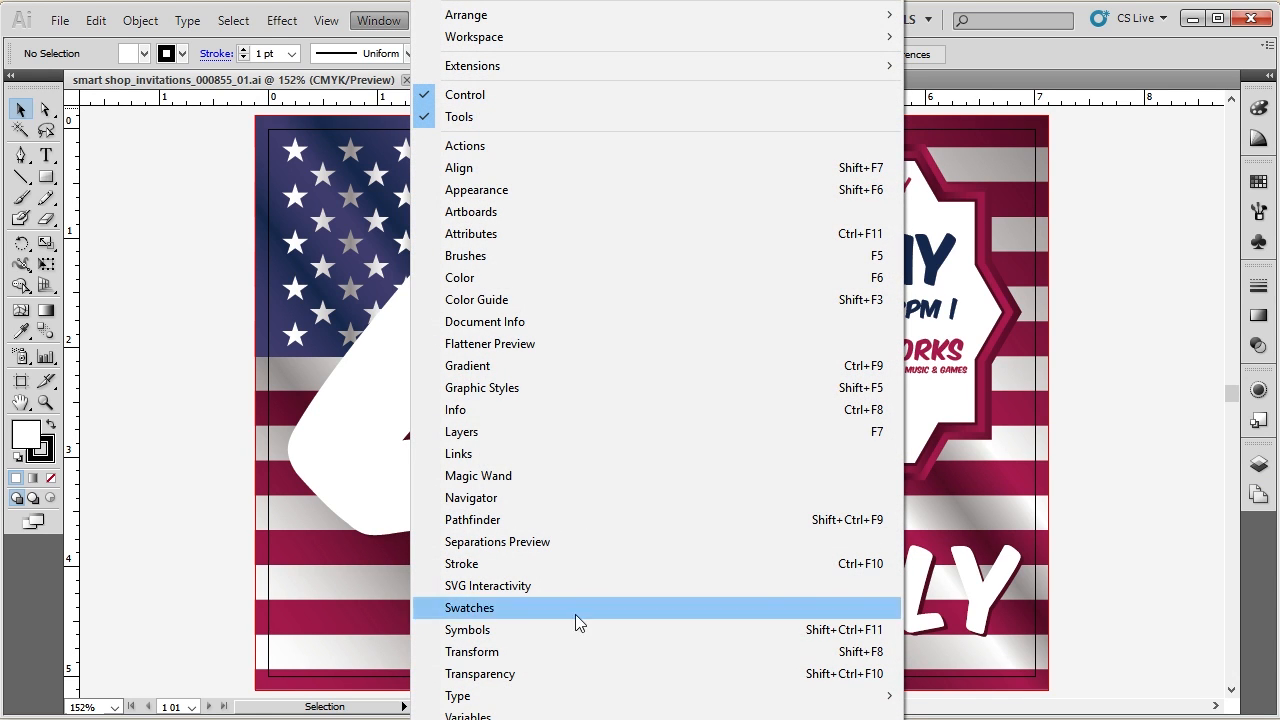
{"action": "mouse_move", "coordinate": [594, 699]}
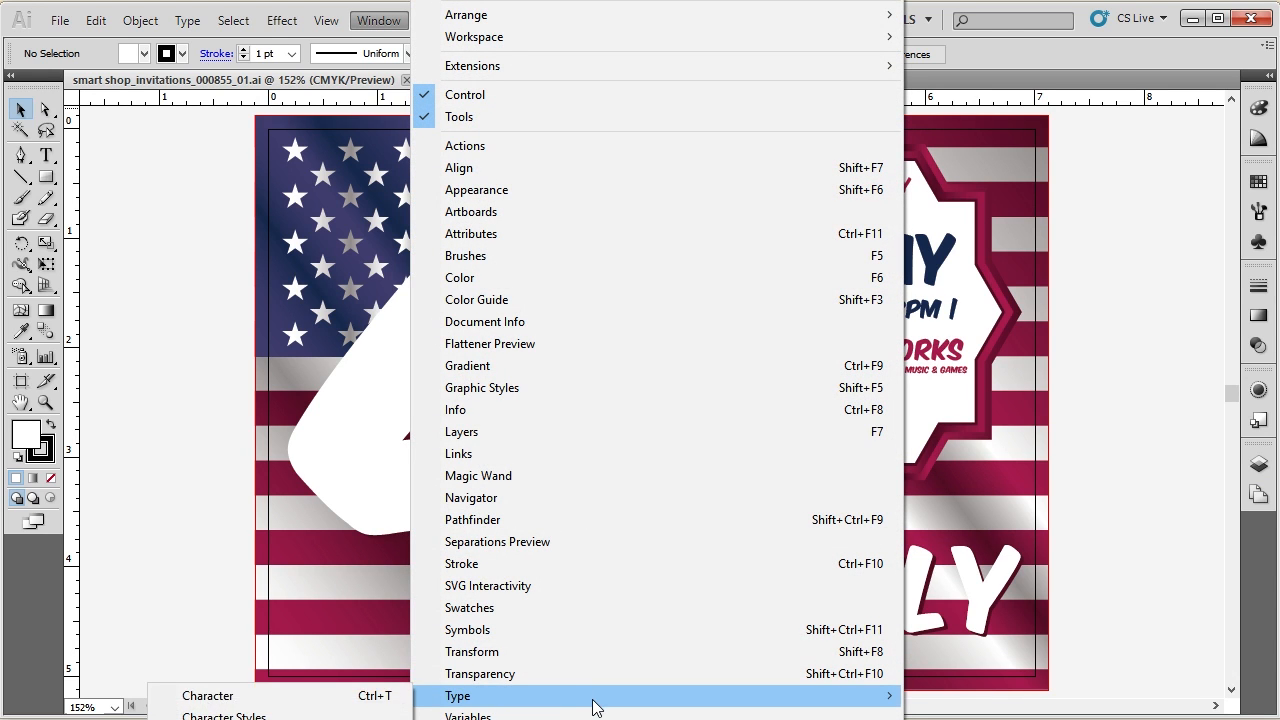
{"action": "left_click", "coordinate": [349, 700]}
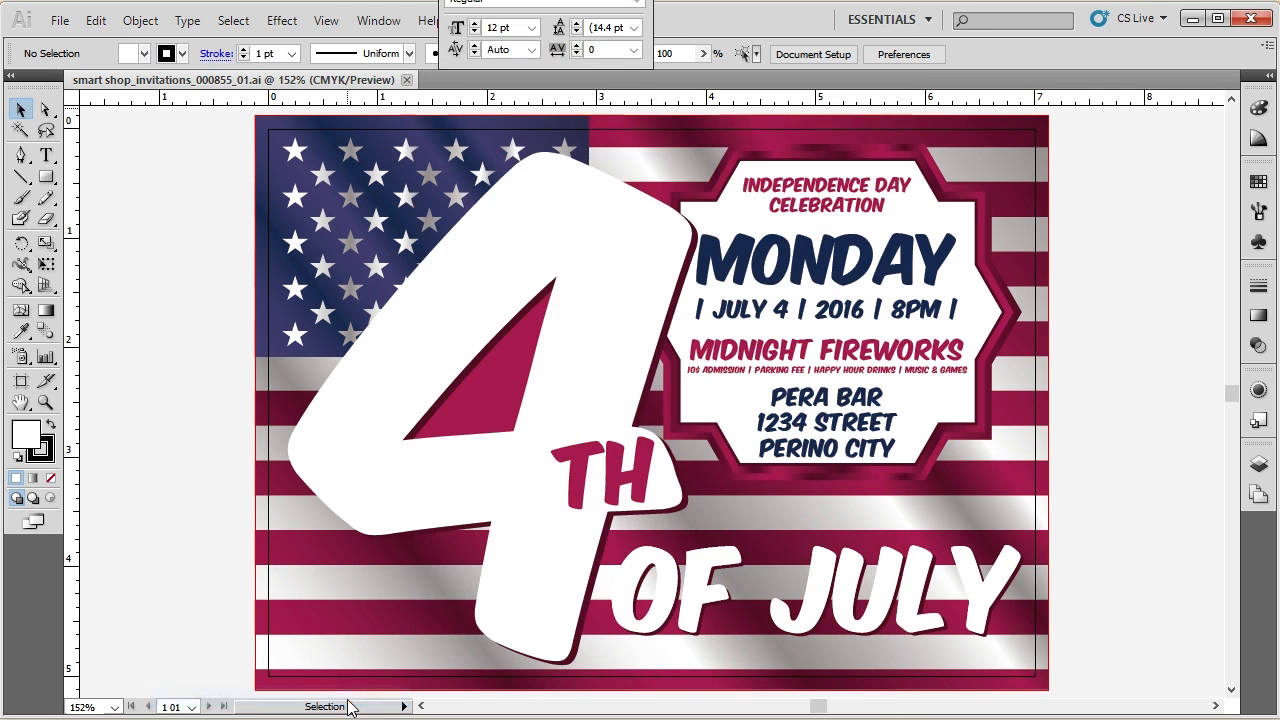
{"action": "left_click_drag", "start_coordinate": [567, 1], "coordinate": [1132, 137]}
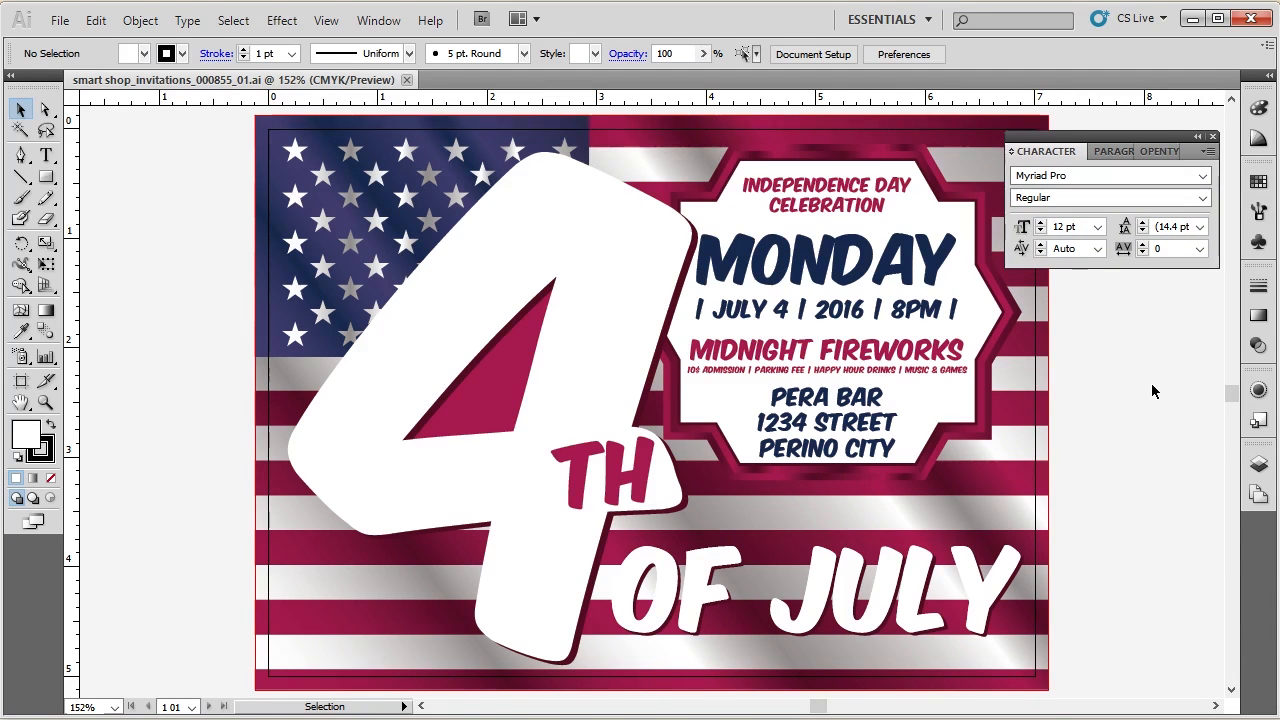
Step: Check the character settings of the Independence Day heading, MONDAY and date lines, with the full character options shown
{"action": "left_click", "coordinate": [873, 200]}
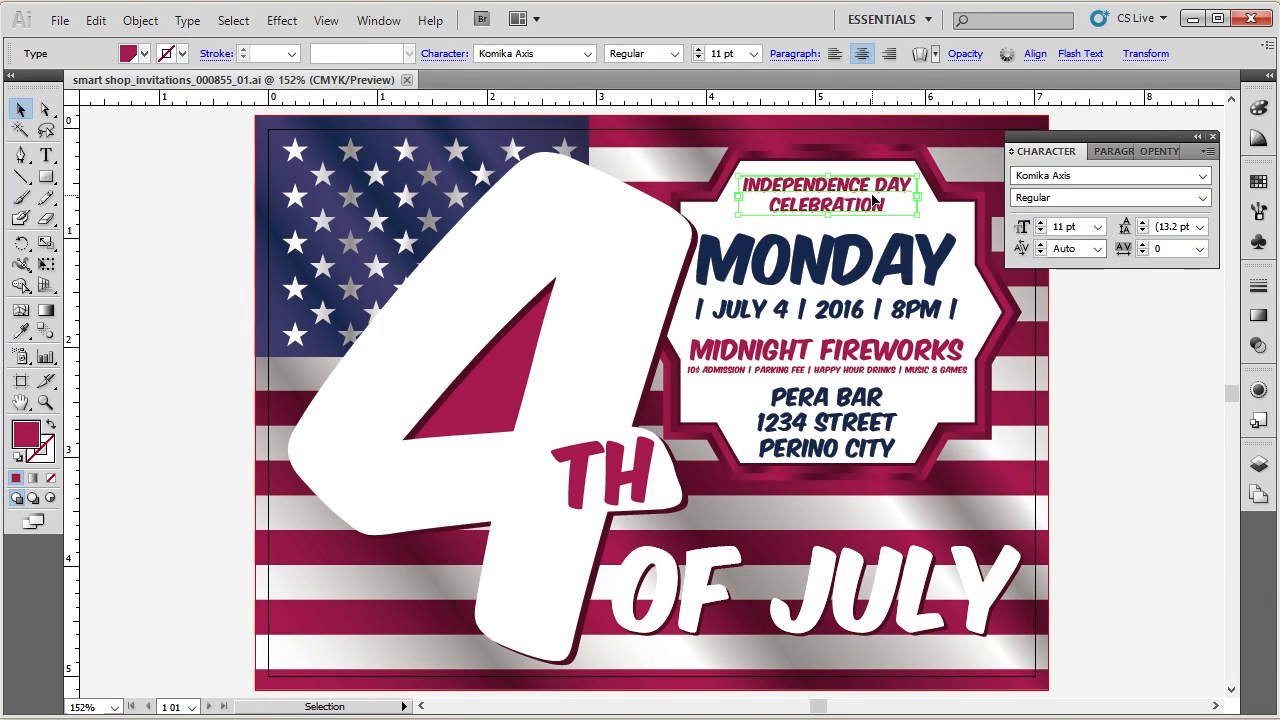
{"action": "left_click", "coordinate": [848, 282]}
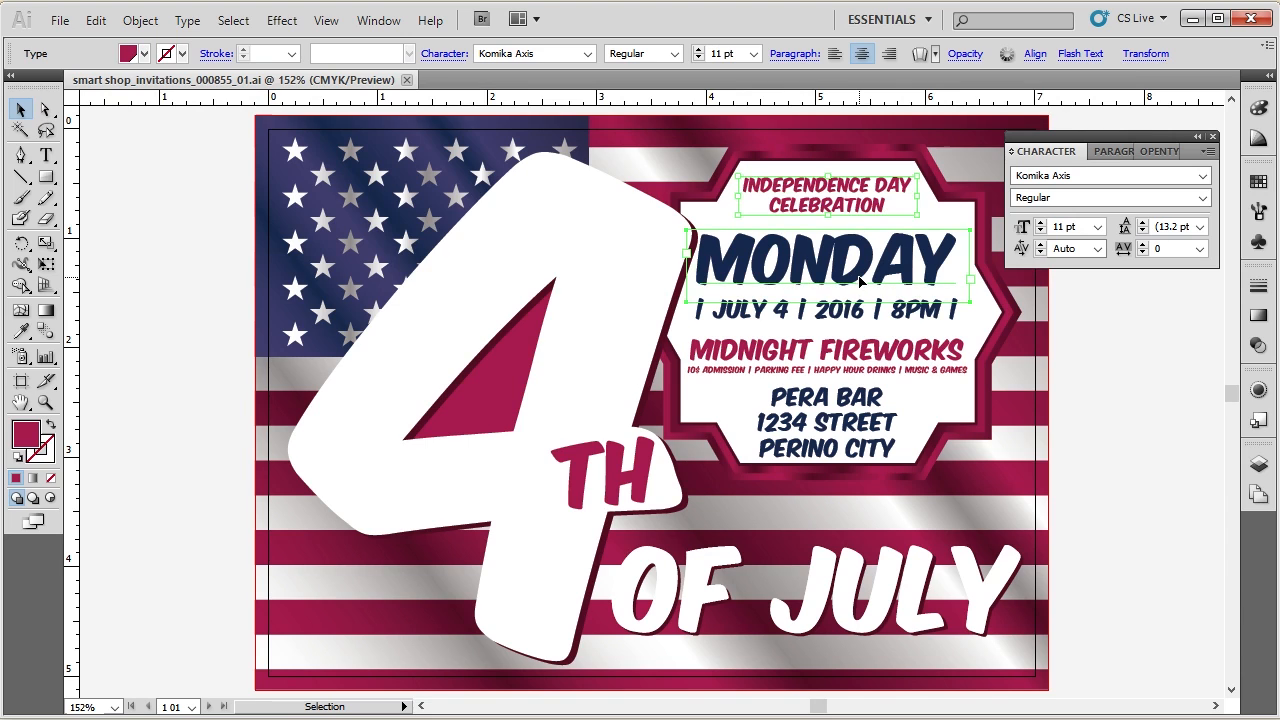
{"action": "left_click", "coordinate": [856, 322]}
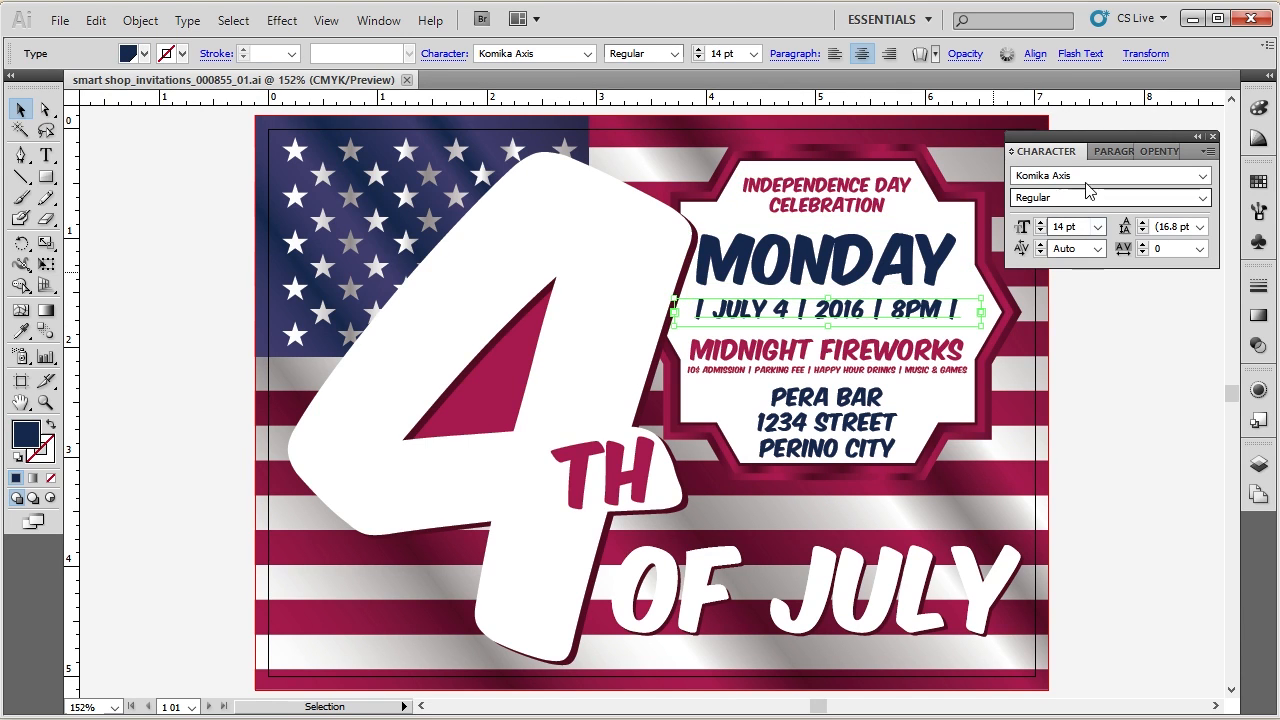
{"action": "left_click", "coordinate": [1013, 152]}
{"action": "left_click", "coordinate": [1013, 152]}
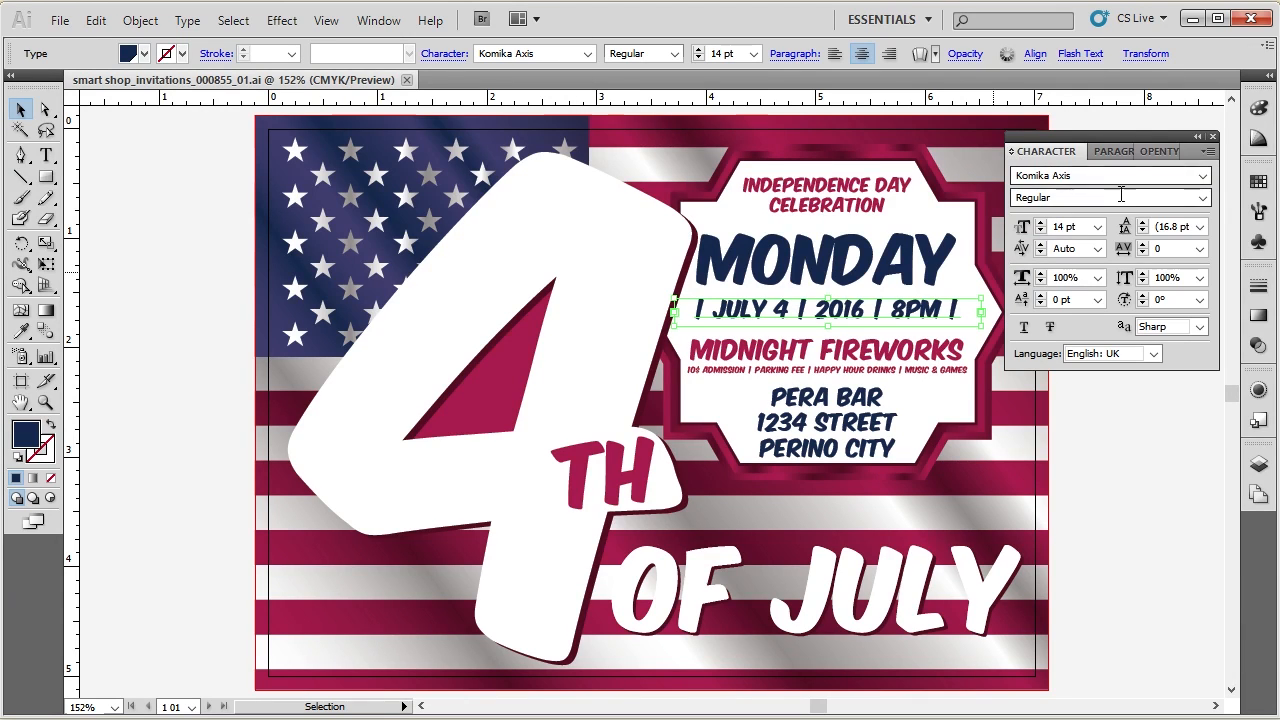
{"action": "left_click", "coordinate": [884, 270]}
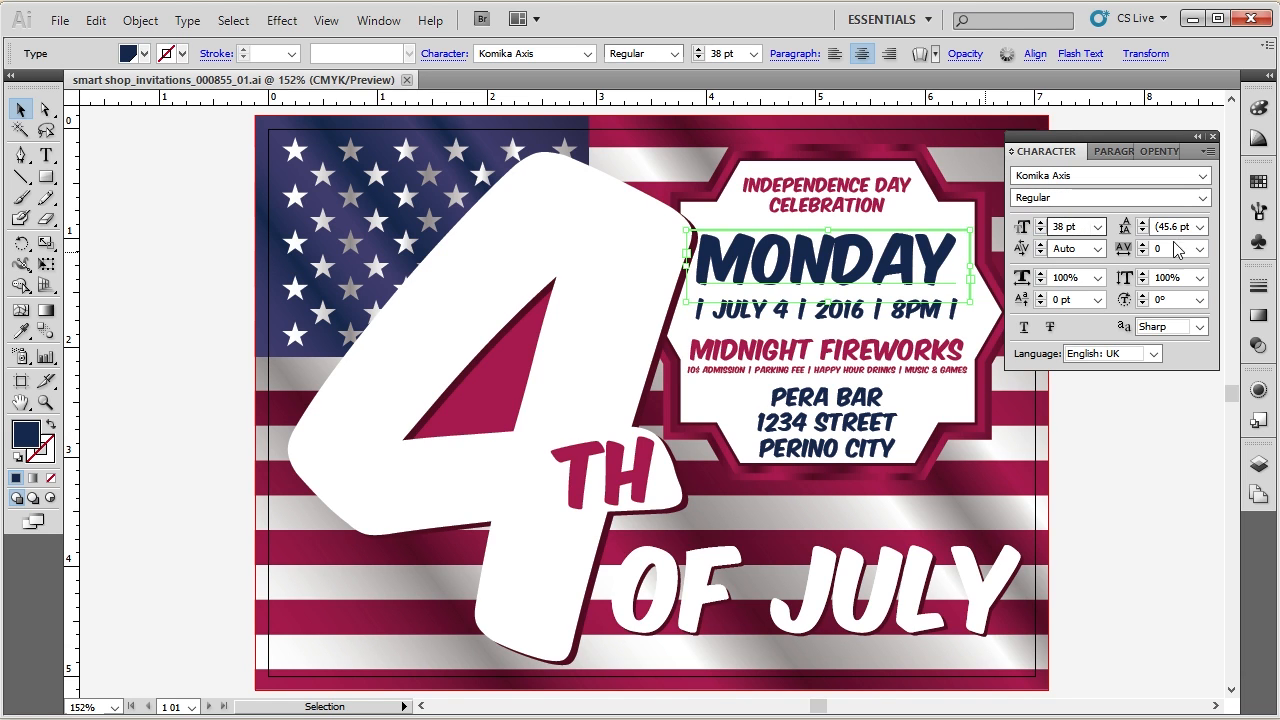
{"action": "left_click", "coordinate": [858, 206]}
Step: Change the event time in the date line to 5.30PM and deselect the text
{"action": "left_click", "coordinate": [870, 305]}
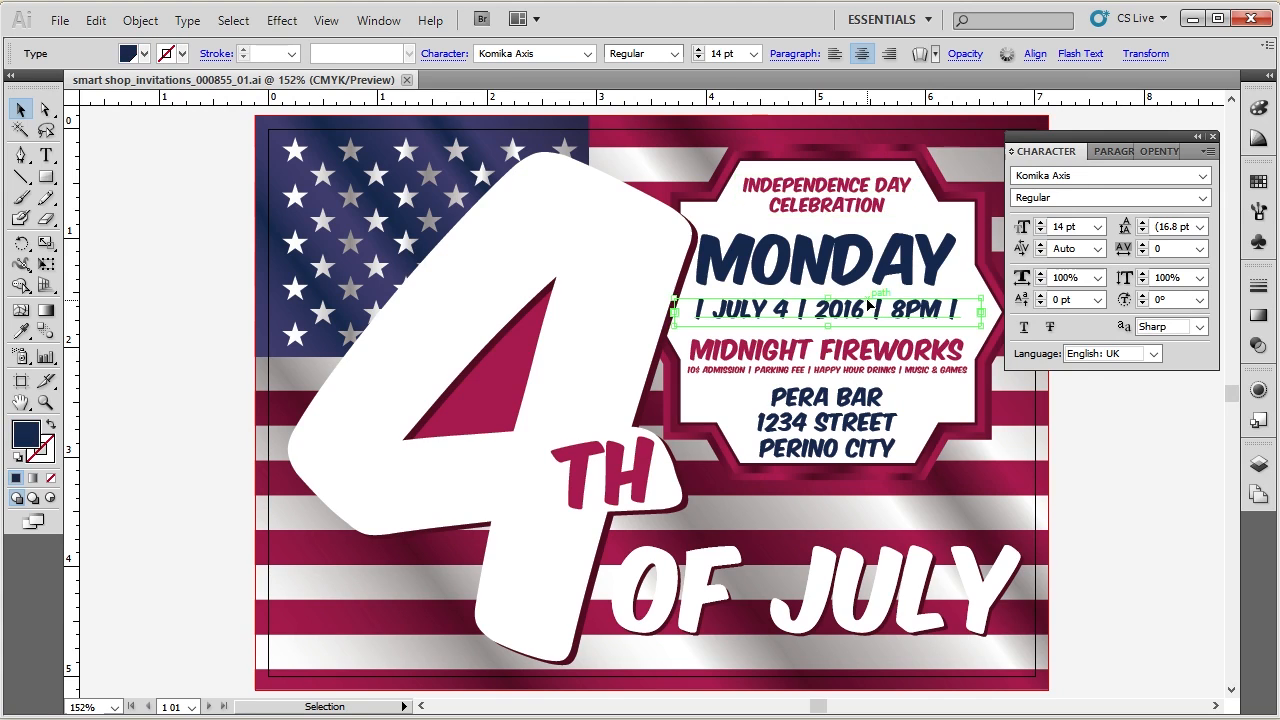
{"action": "double_click", "coordinate": [840, 311]}
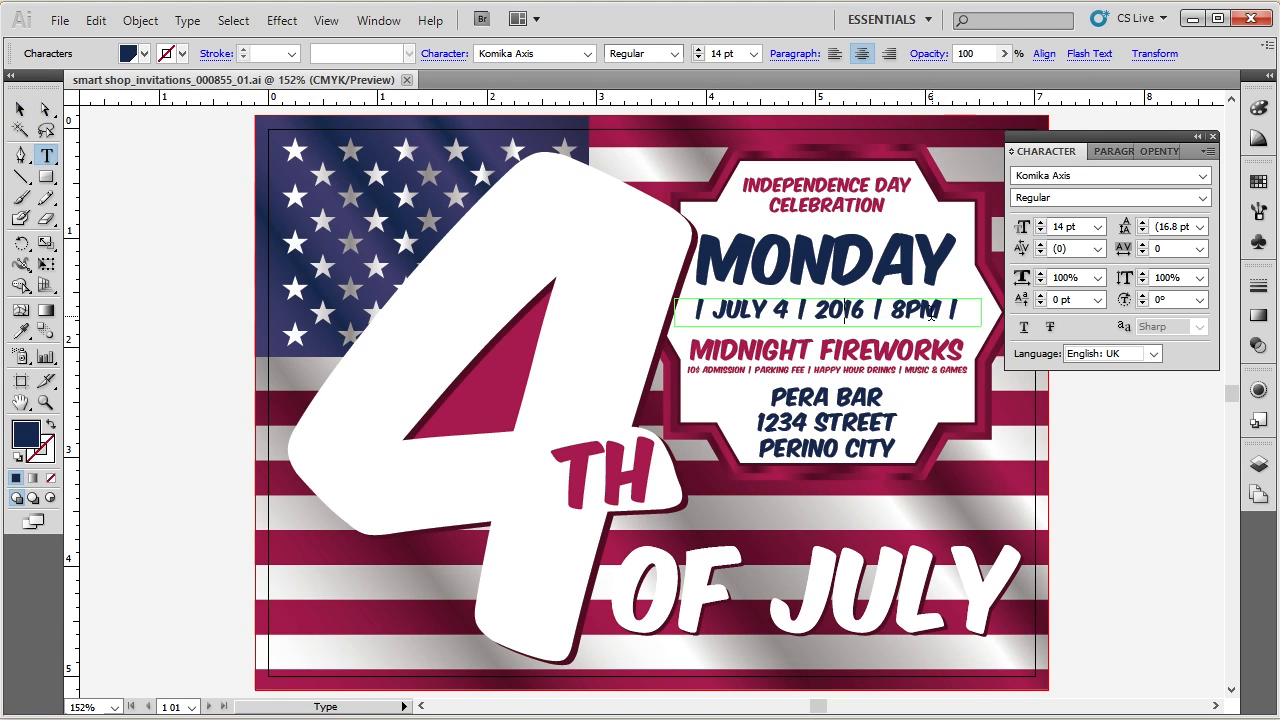
{"action": "left_click_drag", "start_coordinate": [910, 310], "coordinate": [895, 310]}
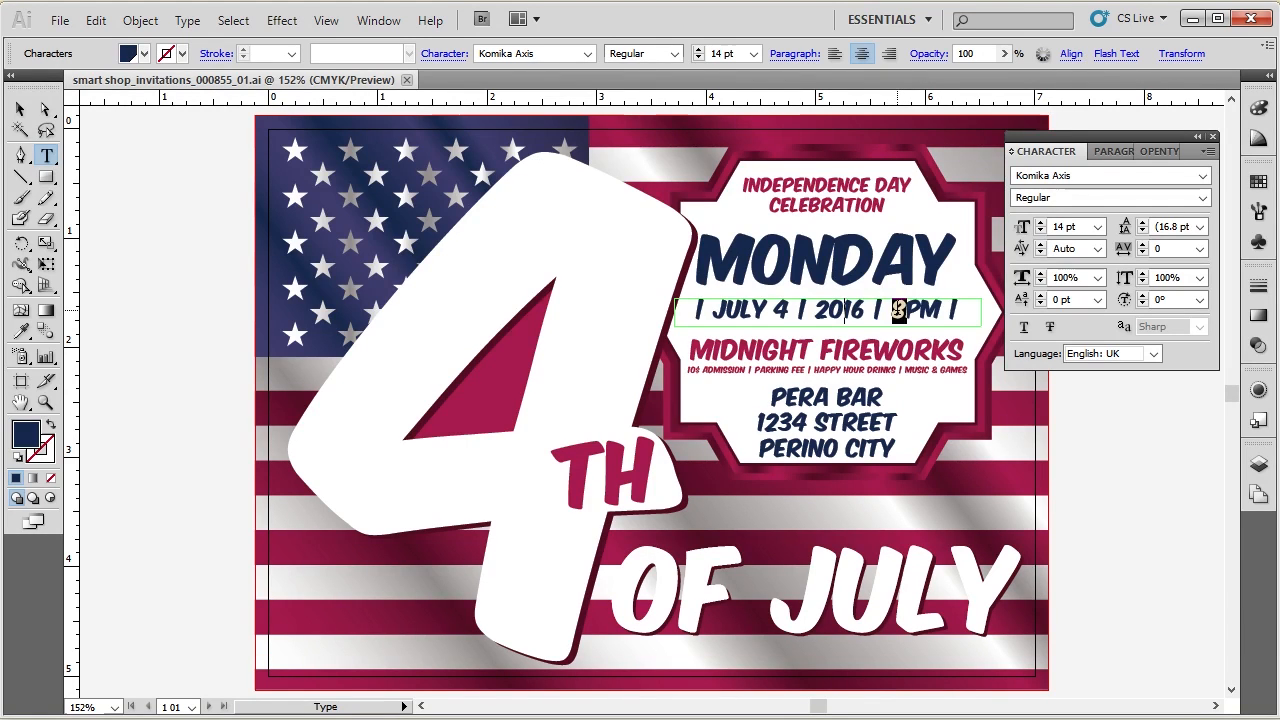
{"action": "type", "text": "5.30"}
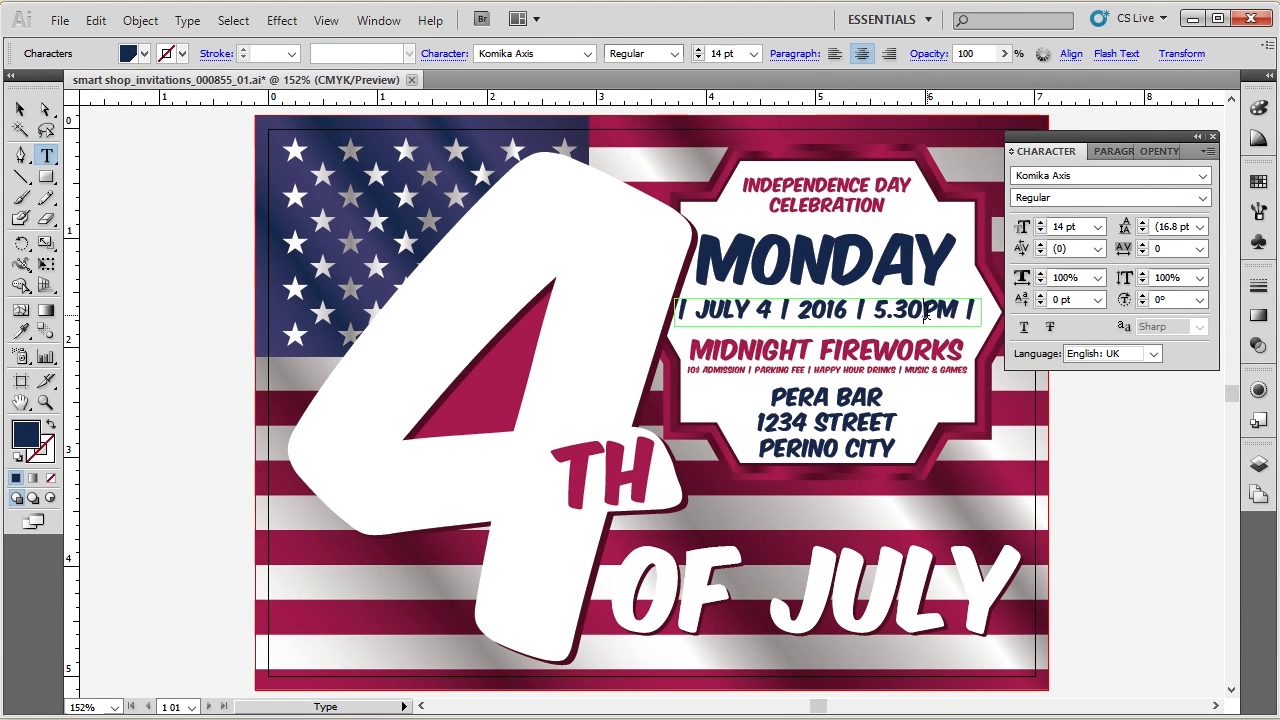
{"action": "key", "text": "Escape"}
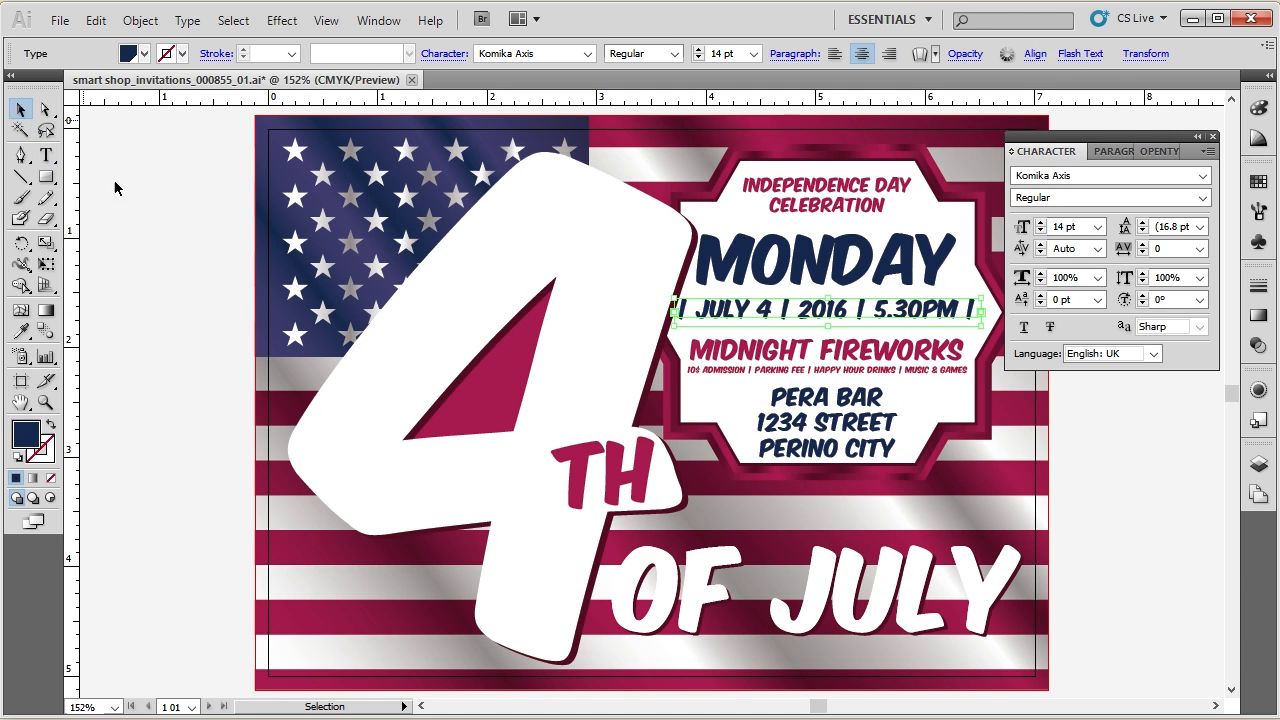
{"action": "left_click", "coordinate": [172, 227]}
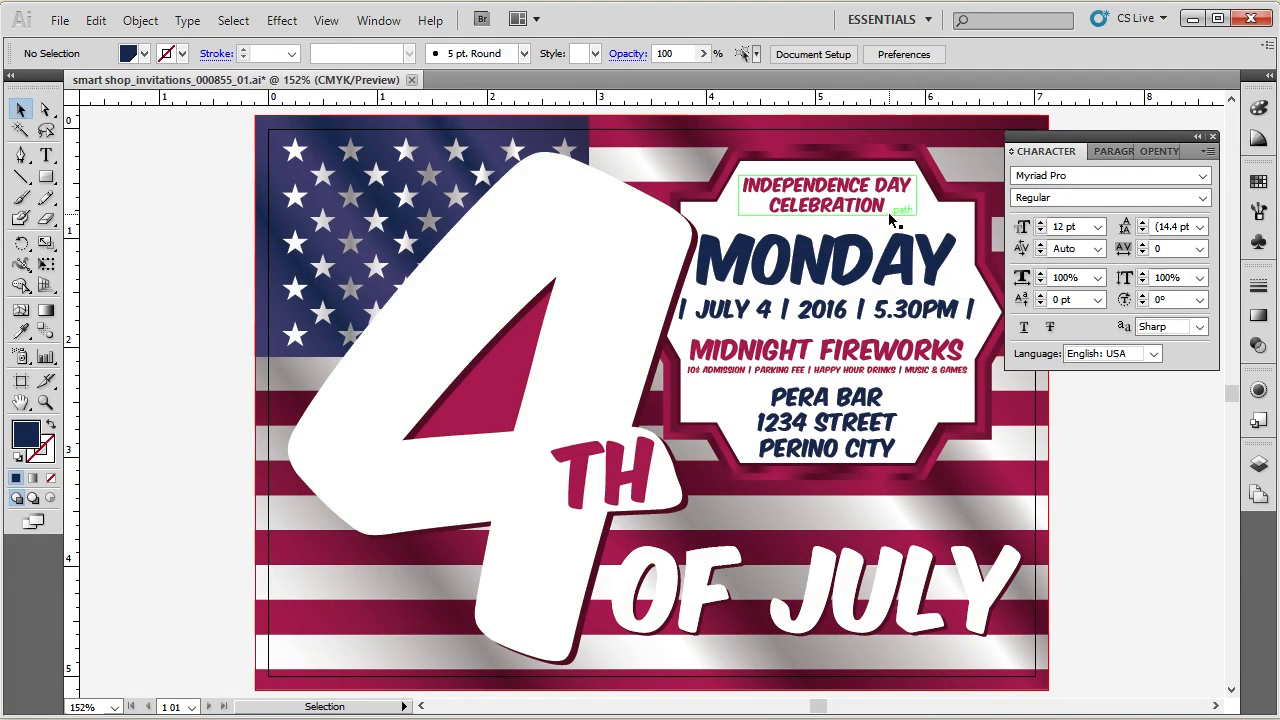
Step: Set the MONDAY text's font to Lucida Bright in the Demibold style
{"action": "left_click", "coordinate": [882, 260]}
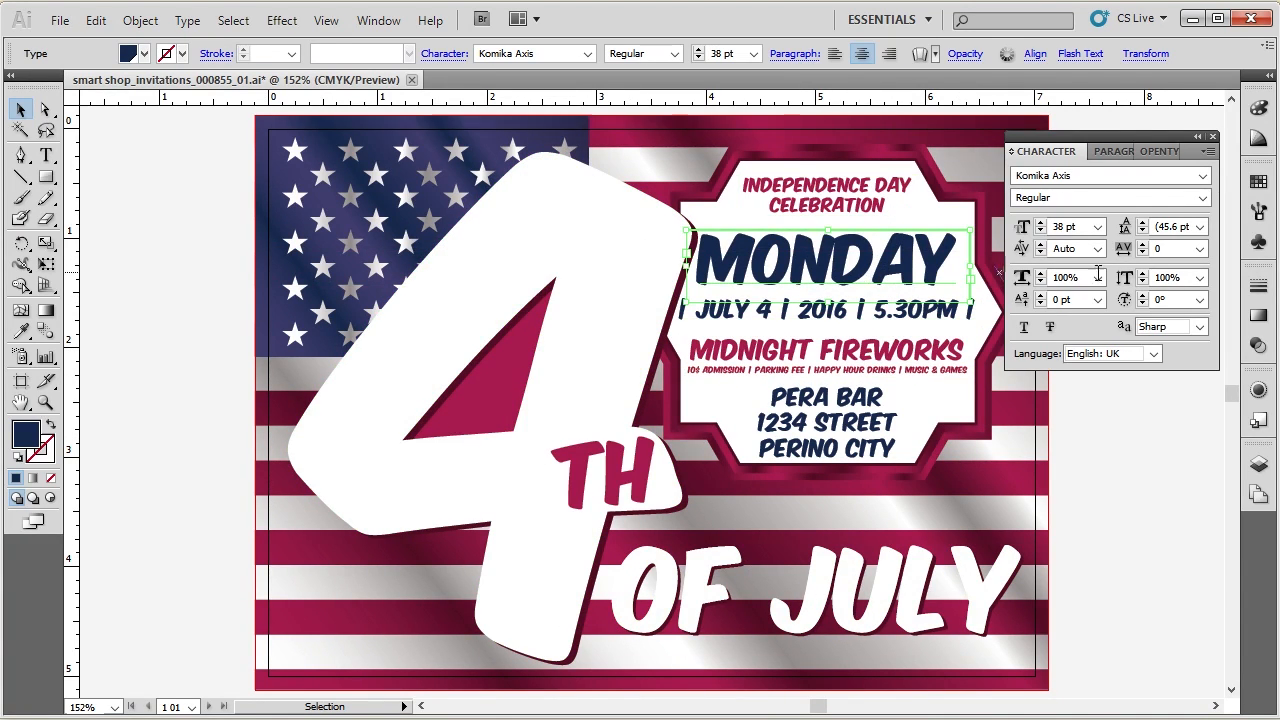
{"action": "left_click", "coordinate": [1203, 176]}
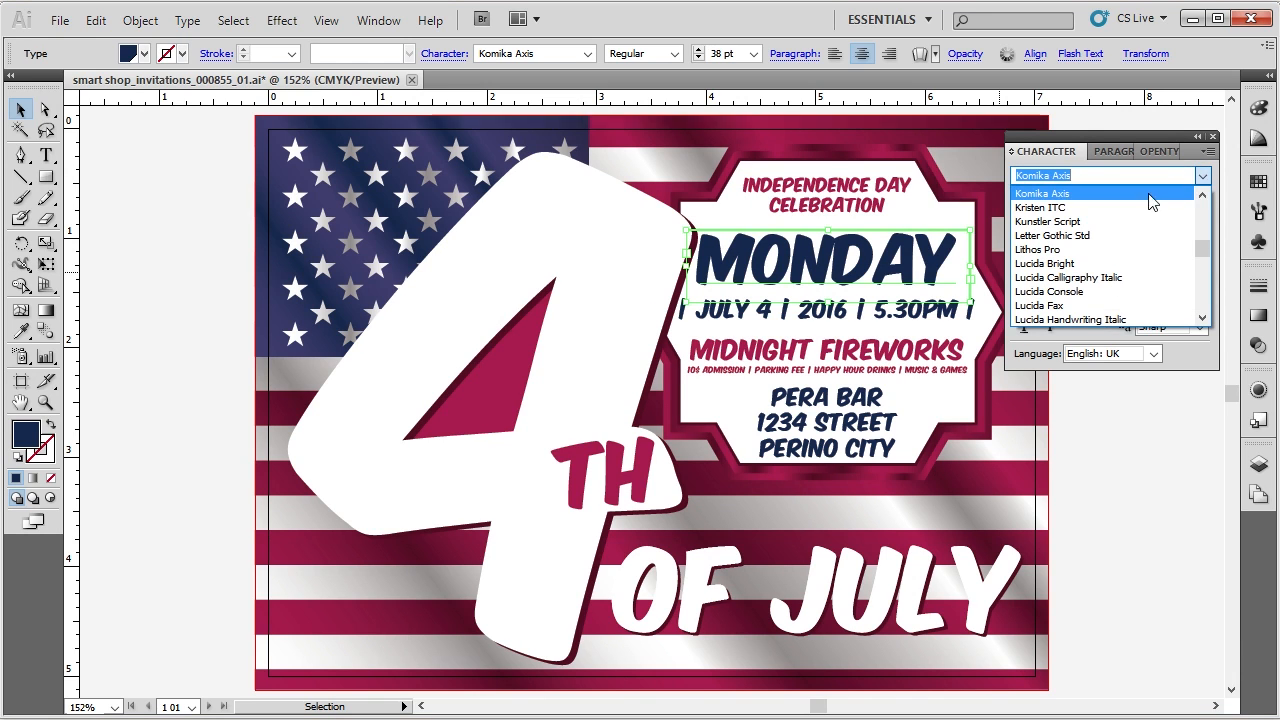
{"action": "left_click", "coordinate": [1134, 218]}
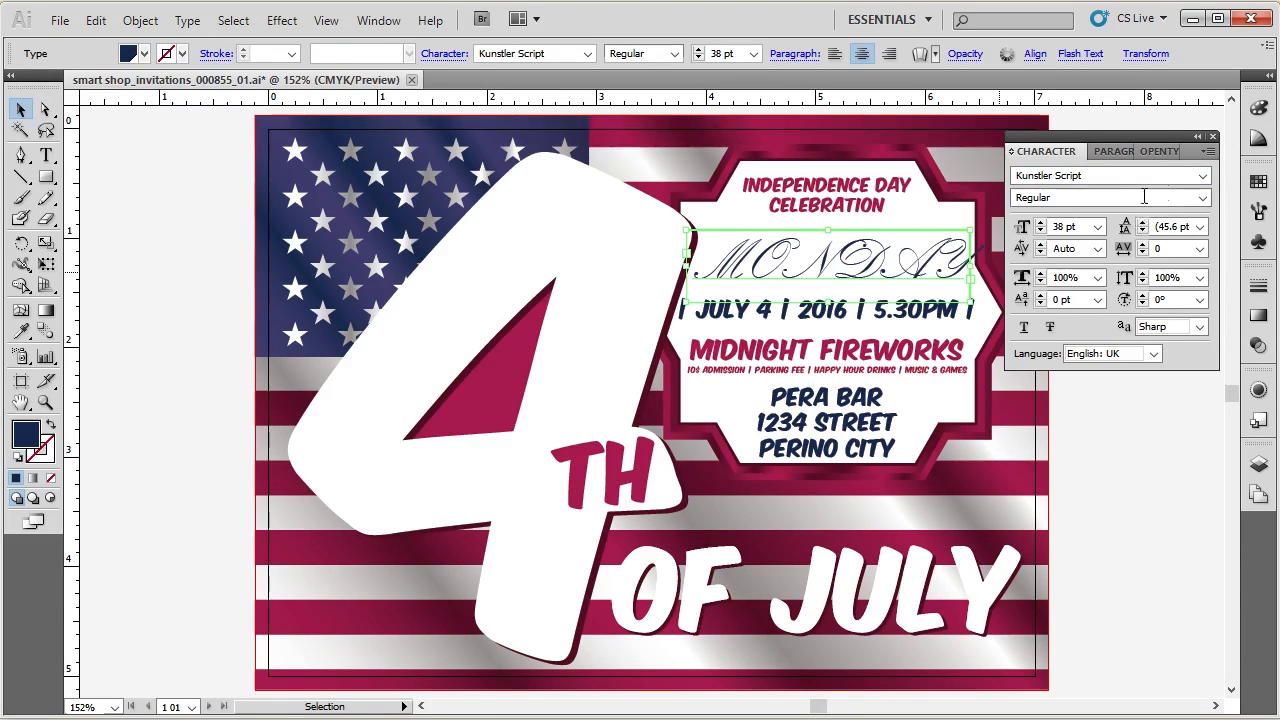
{"action": "left_click", "coordinate": [1203, 176]}
{"action": "left_click", "coordinate": [1114, 240]}
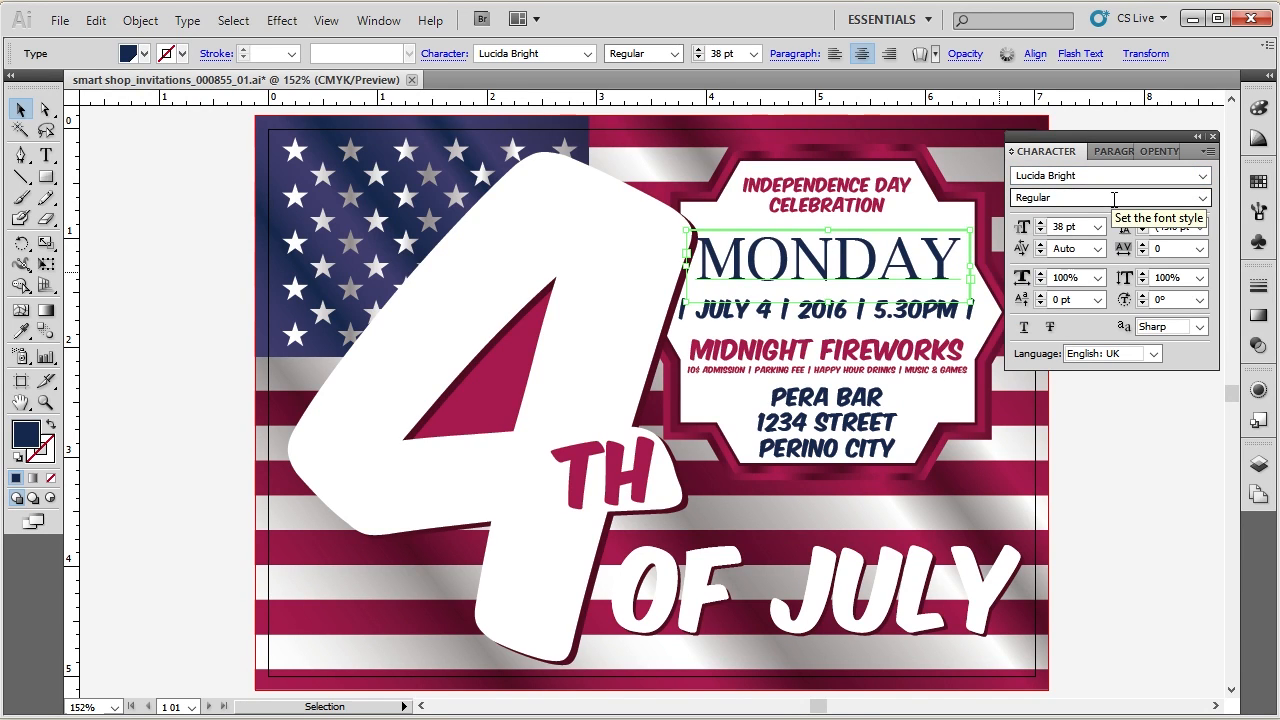
{"action": "left_click", "coordinate": [1174, 199]}
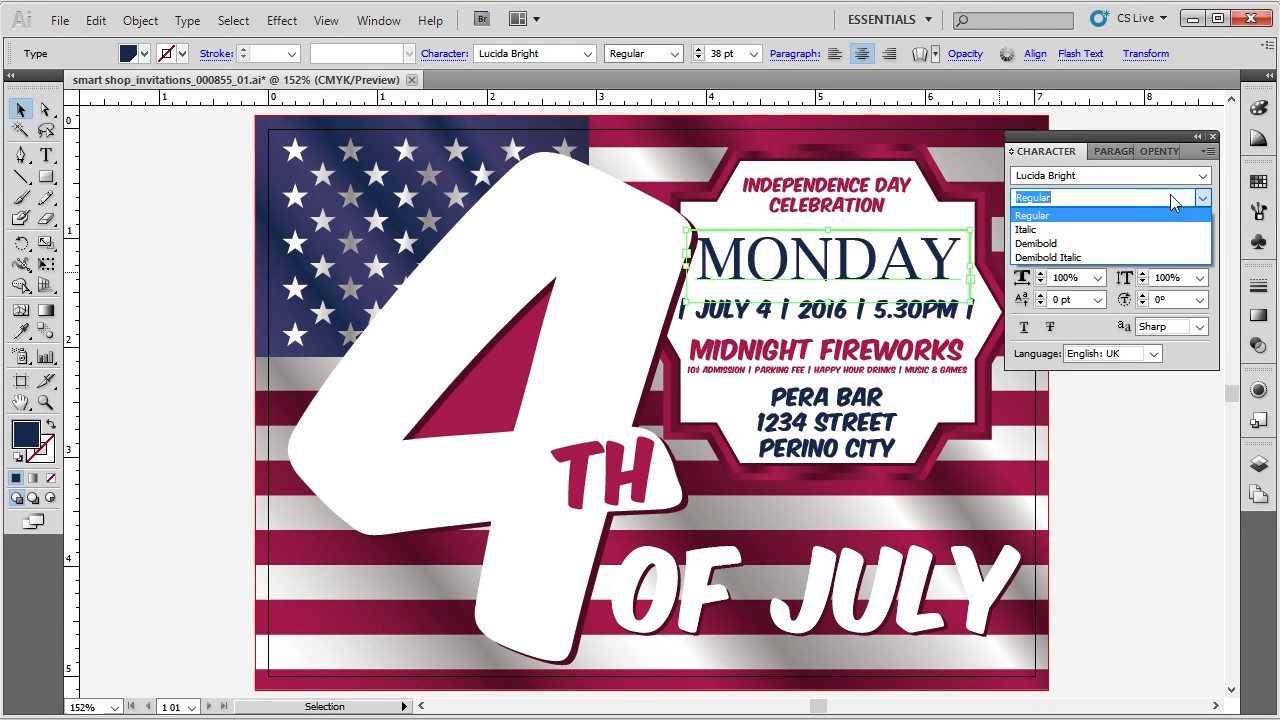
{"action": "left_click", "coordinate": [1062, 247]}
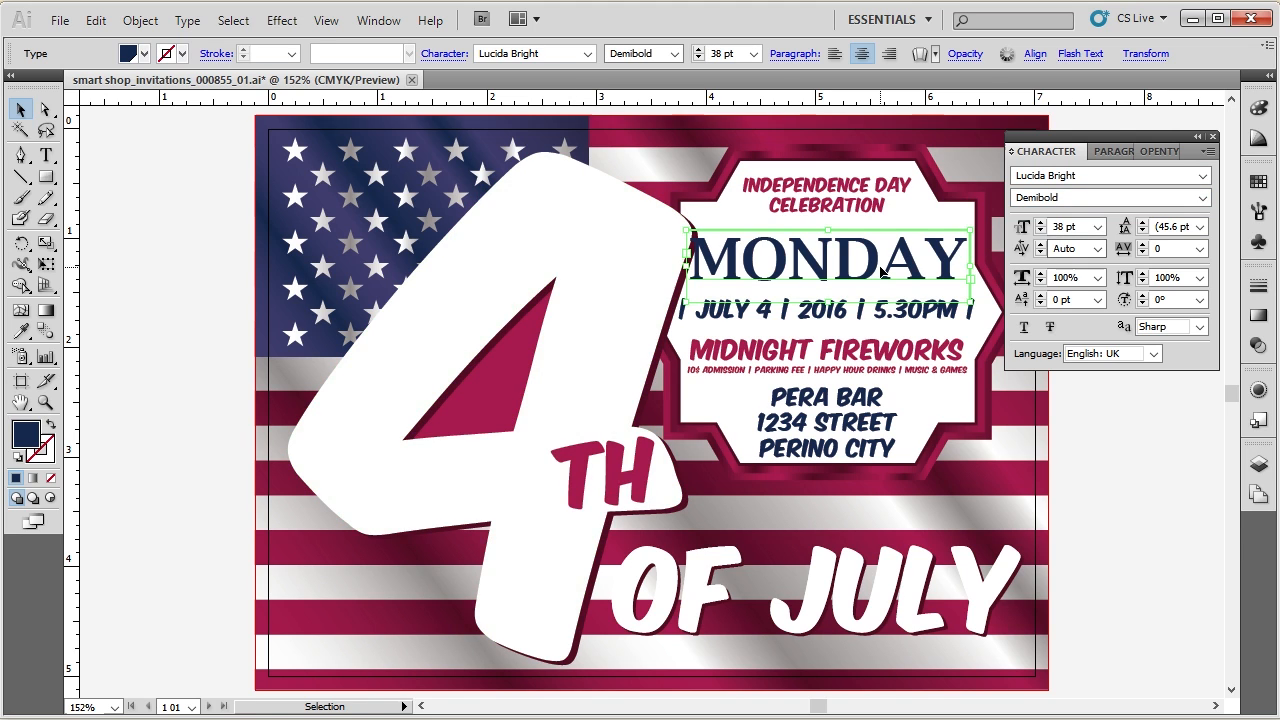
Step: Reduce the MONDAY text's font size to 36 pt and deselect it
{"action": "left_click", "coordinate": [1041, 231]}
{"action": "left_click", "coordinate": [1041, 231]}
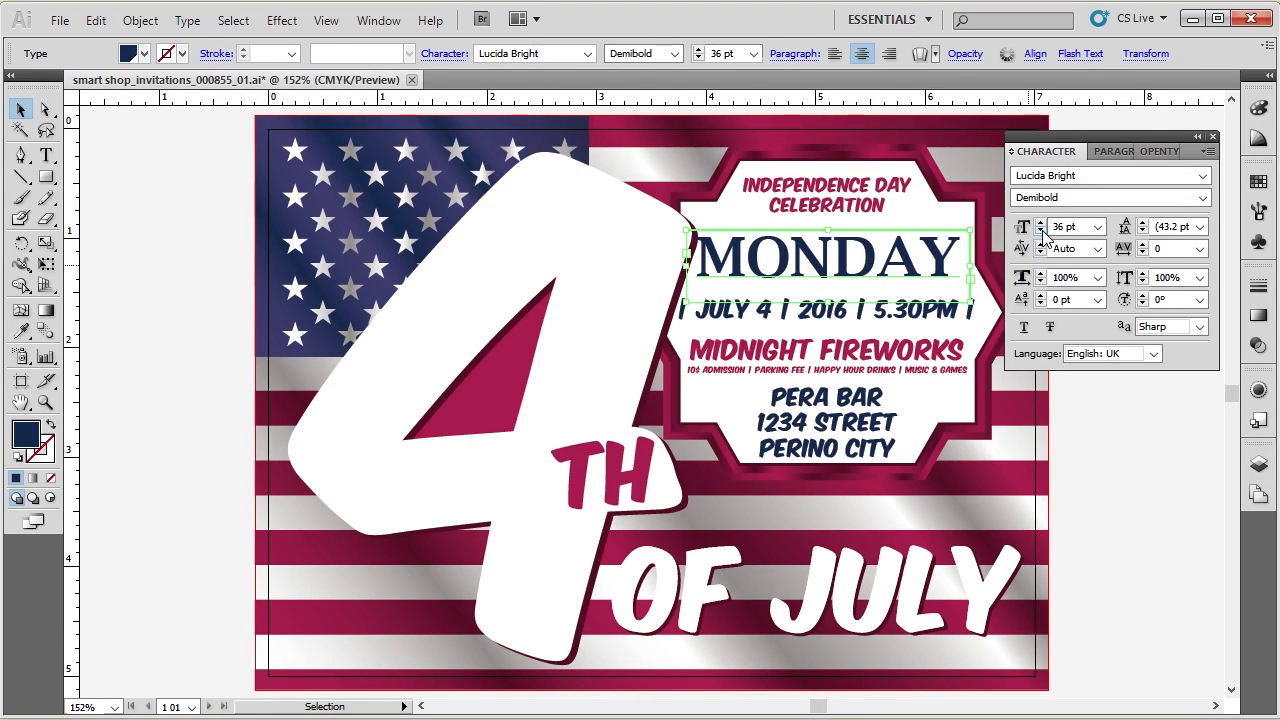
{"action": "left_click", "coordinate": [1156, 428]}
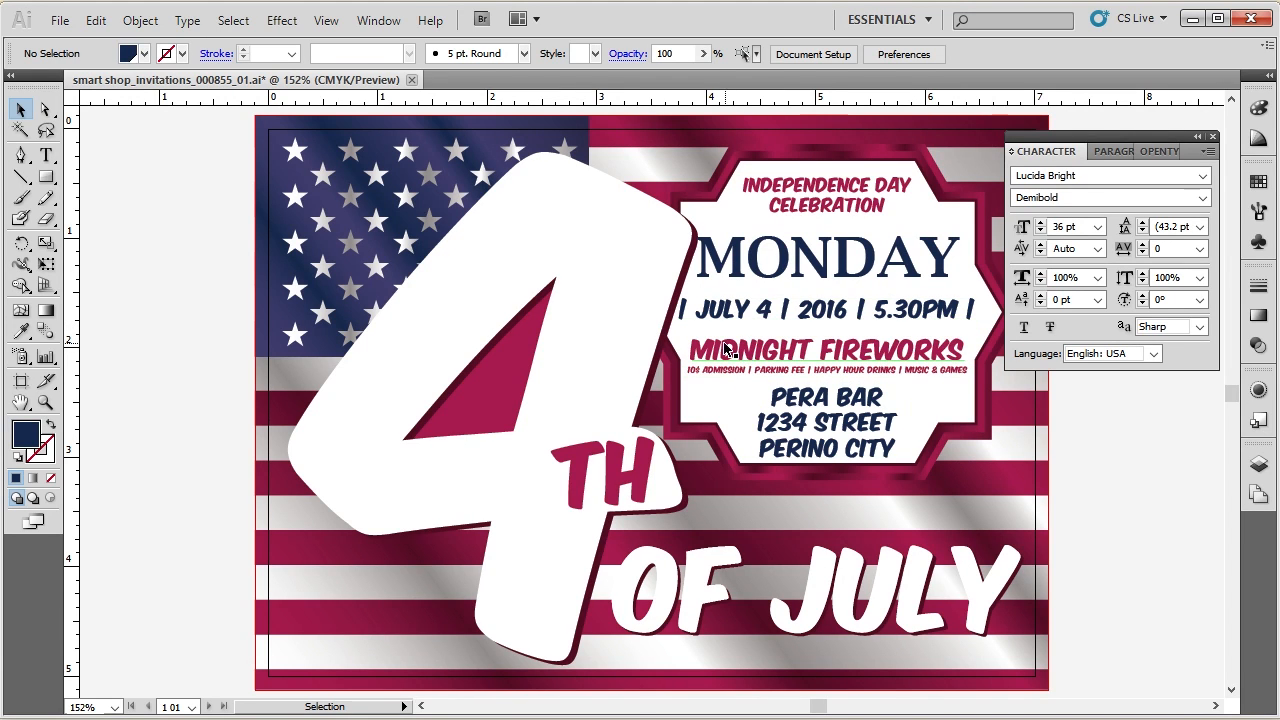
Step: Check the character settings of the Midnight Fireworks line and the venue address block
{"action": "left_click", "coordinate": [876, 372]}
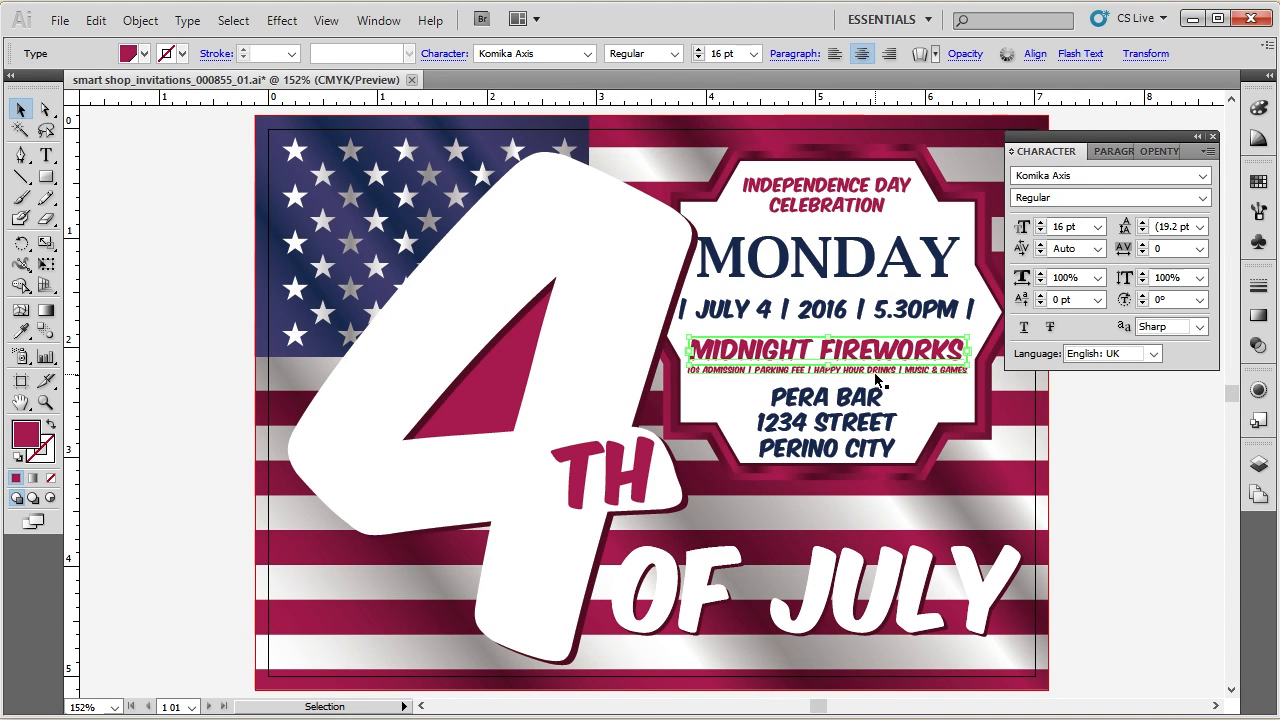
{"action": "left_click", "coordinate": [793, 418]}
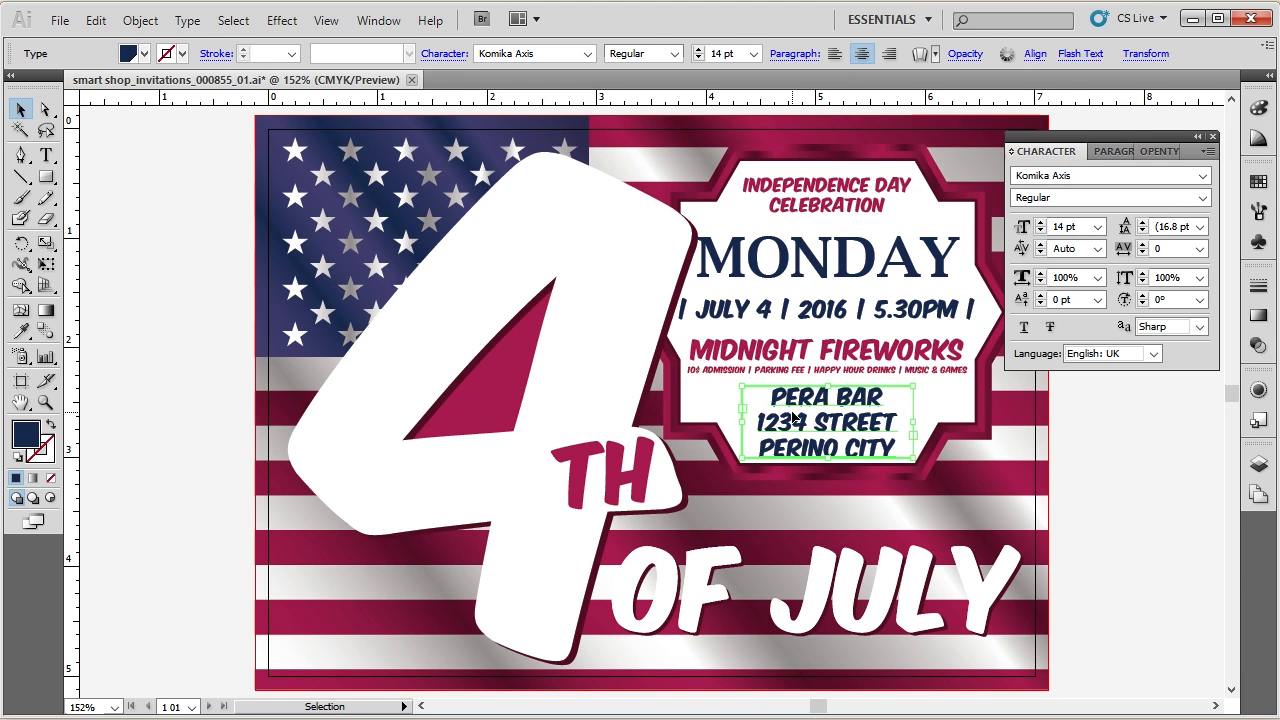
{"action": "left_click", "coordinate": [1094, 445]}
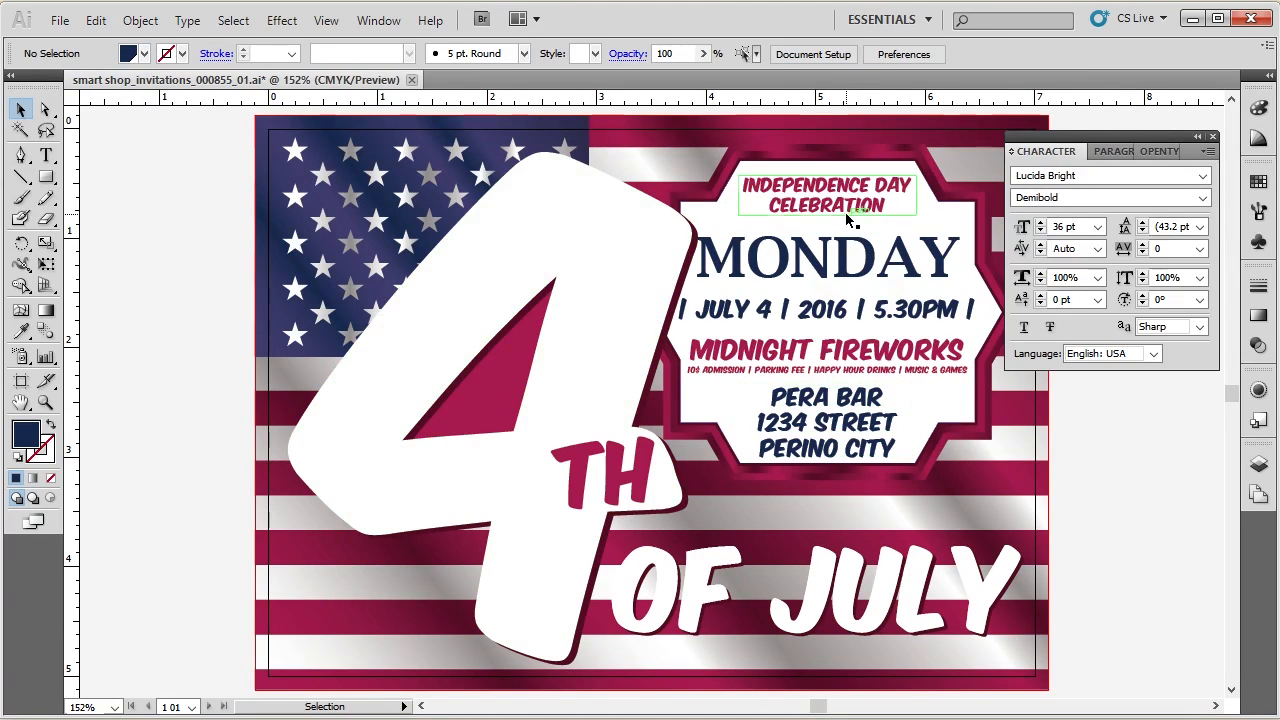
Step: Check the character settings of the Independence Day Celebration heading and leave it deselected
{"action": "left_click", "coordinate": [846, 214]}
{"action": "left_click", "coordinate": [1135, 453]}
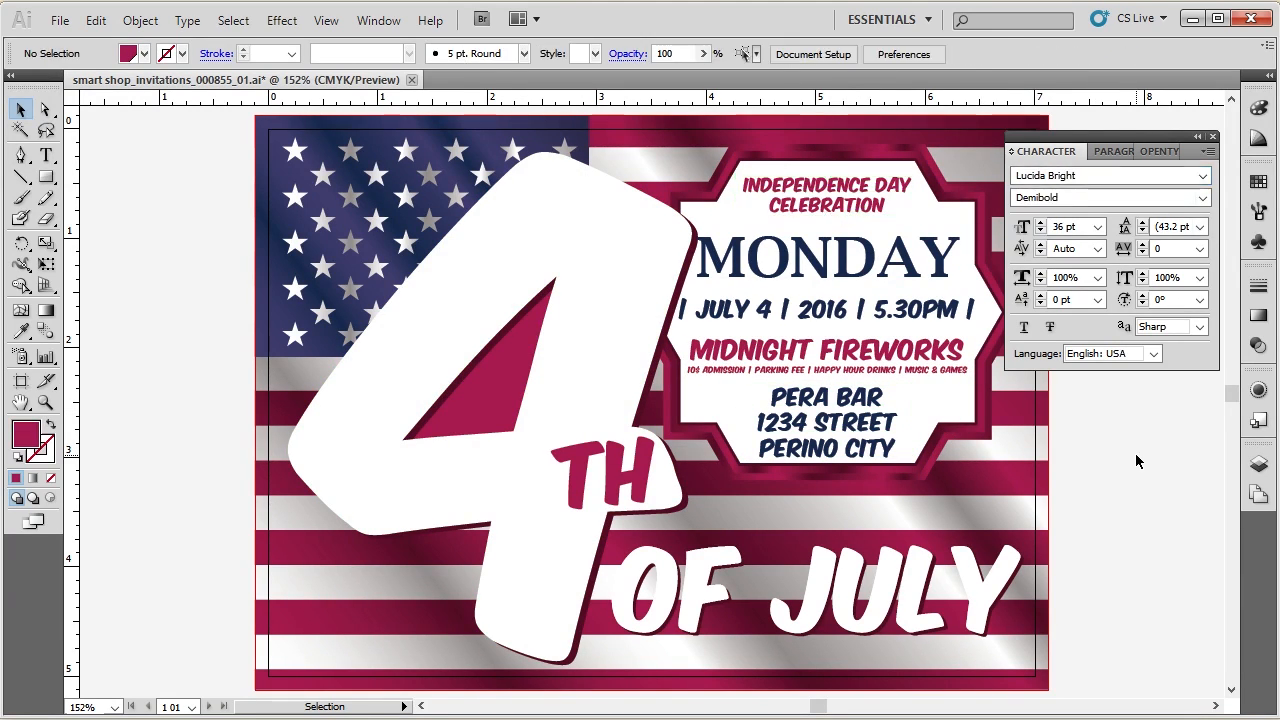
{"action": "left_click", "coordinate": [835, 202]}
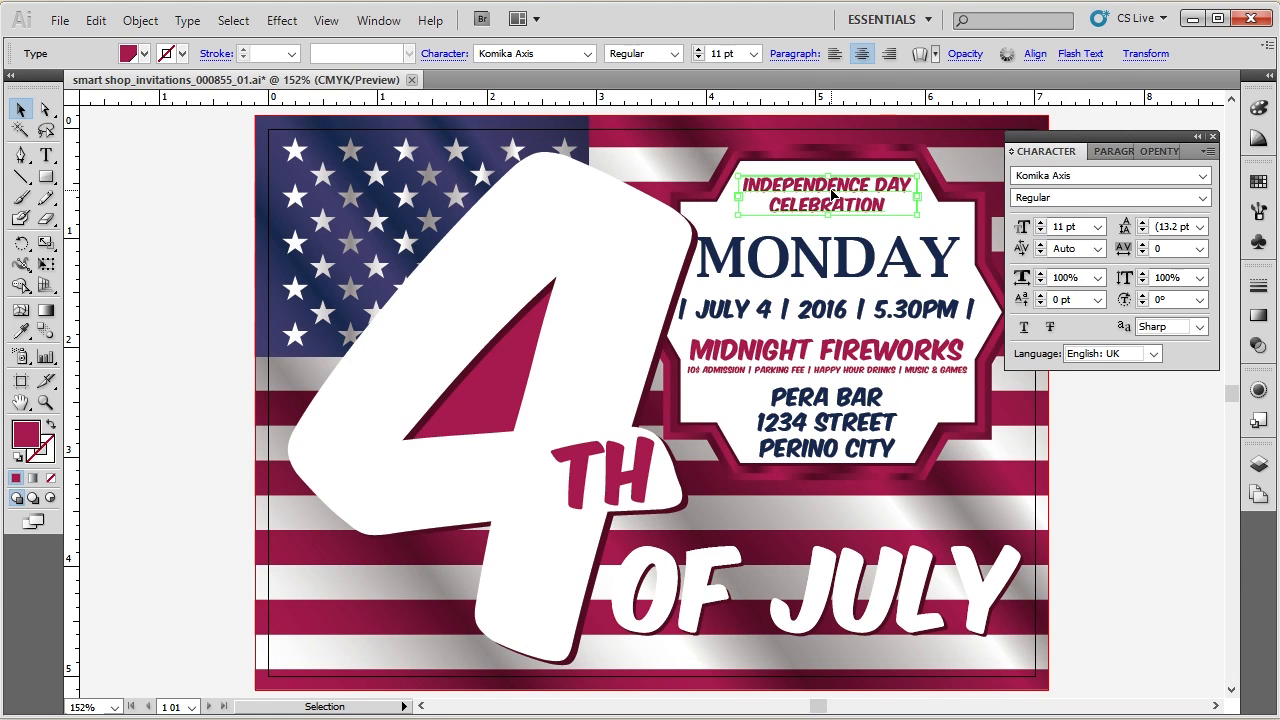
{"action": "double_click", "coordinate": [832, 193]}
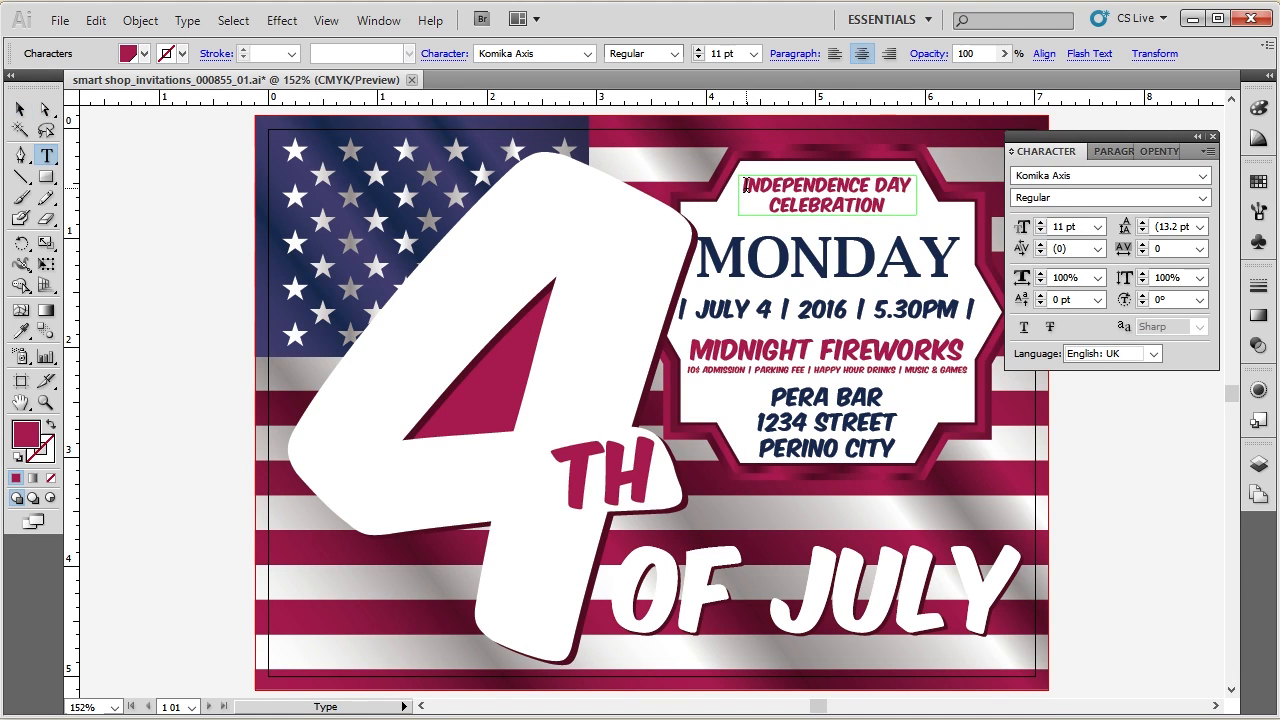
{"action": "left_click_drag", "start_coordinate": [745, 182], "coordinate": [782, 186]}
{"action": "left_click", "coordinate": [21, 109]}
{"action": "left_click", "coordinate": [126, 193]}
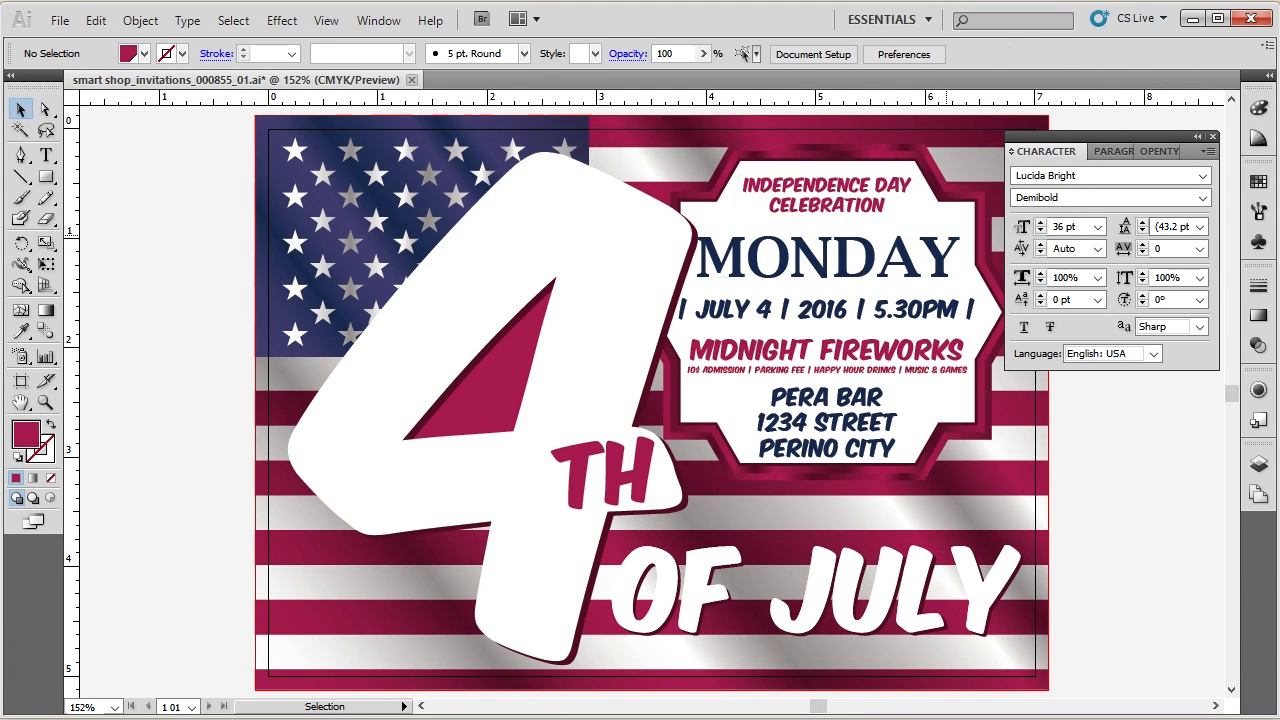
Step: Dock the floating Character panel group as icons, then open the Swatches panel and make it taller
{"action": "left_click_drag", "start_coordinate": [1123, 131], "coordinate": [1264, 520]}
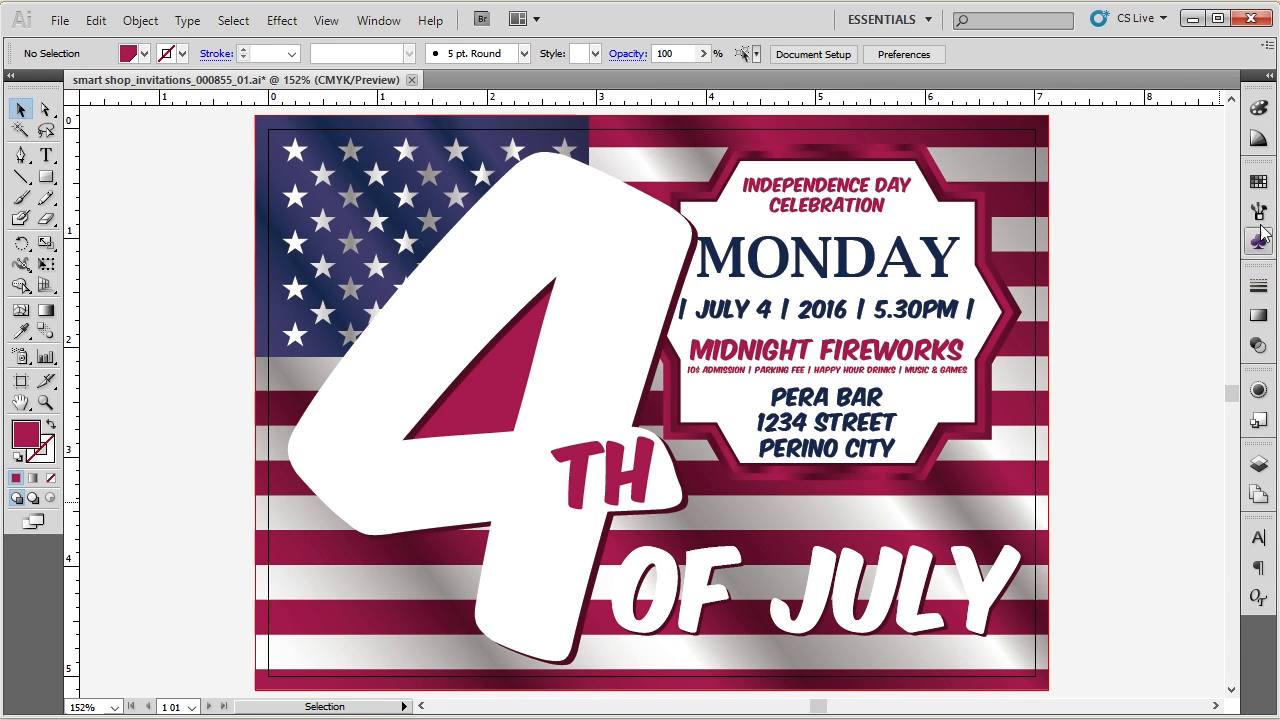
{"action": "left_click", "coordinate": [1258, 181]}
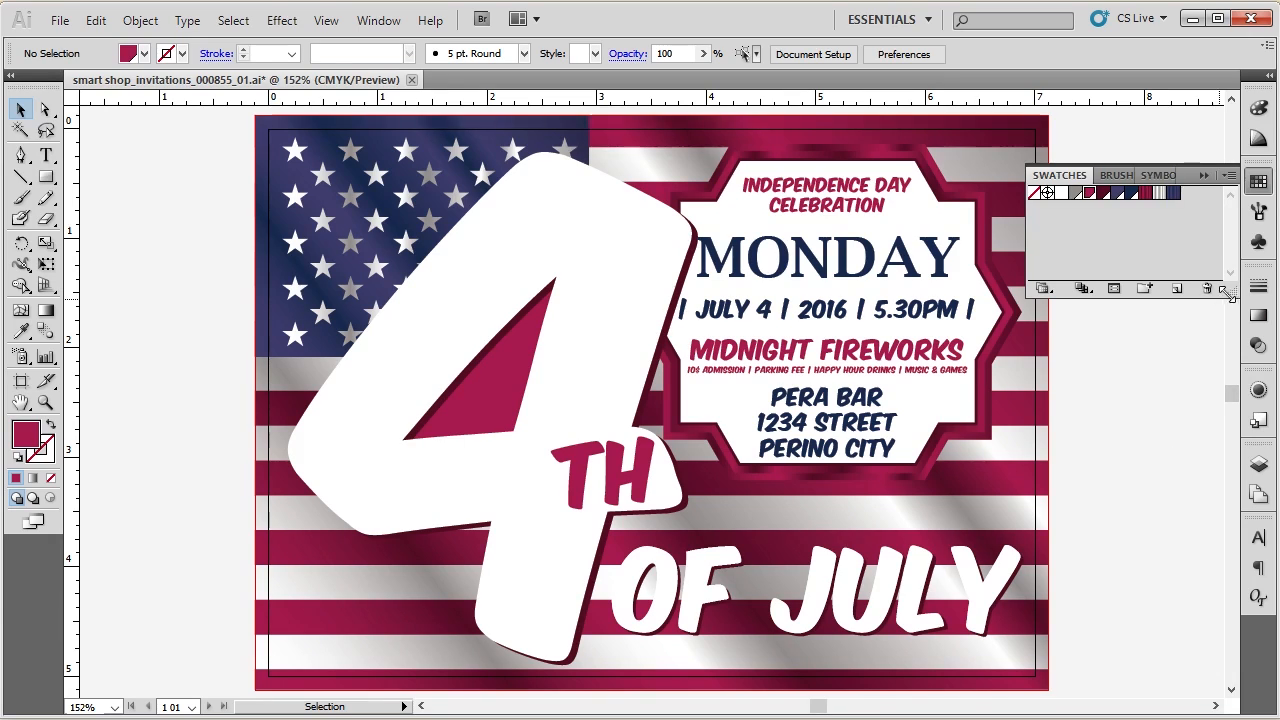
{"action": "left_click_drag", "start_coordinate": [1231, 293], "coordinate": [1231, 376]}
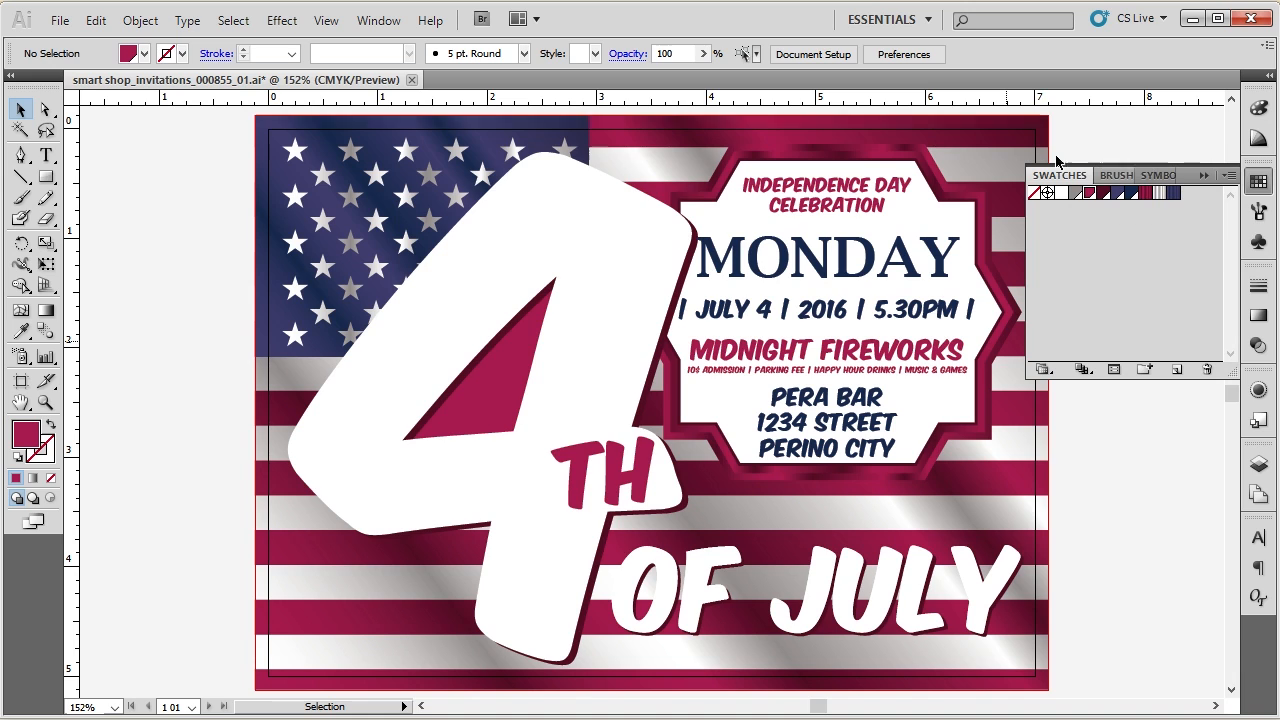
Step: Inspect the crimson text lines and the options of the global crimson swatch without changing anything
{"action": "left_click", "coordinate": [860, 205]}
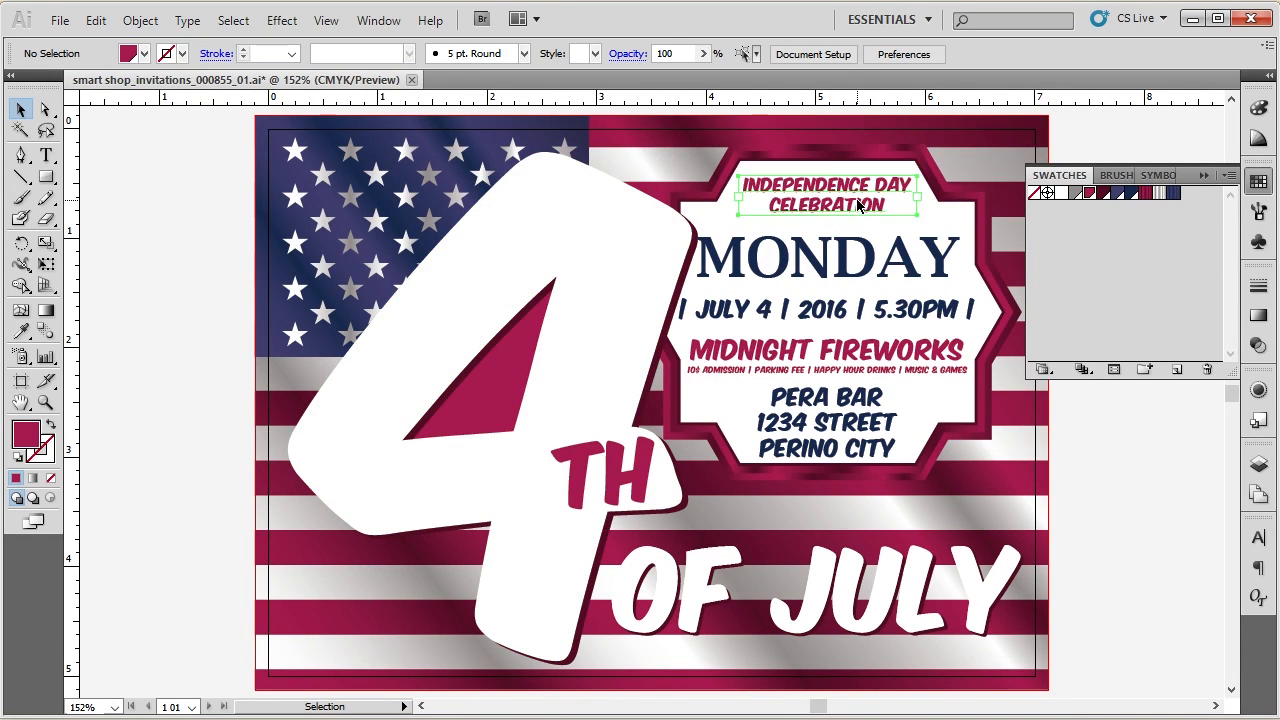
{"action": "left_click", "coordinate": [870, 372]}
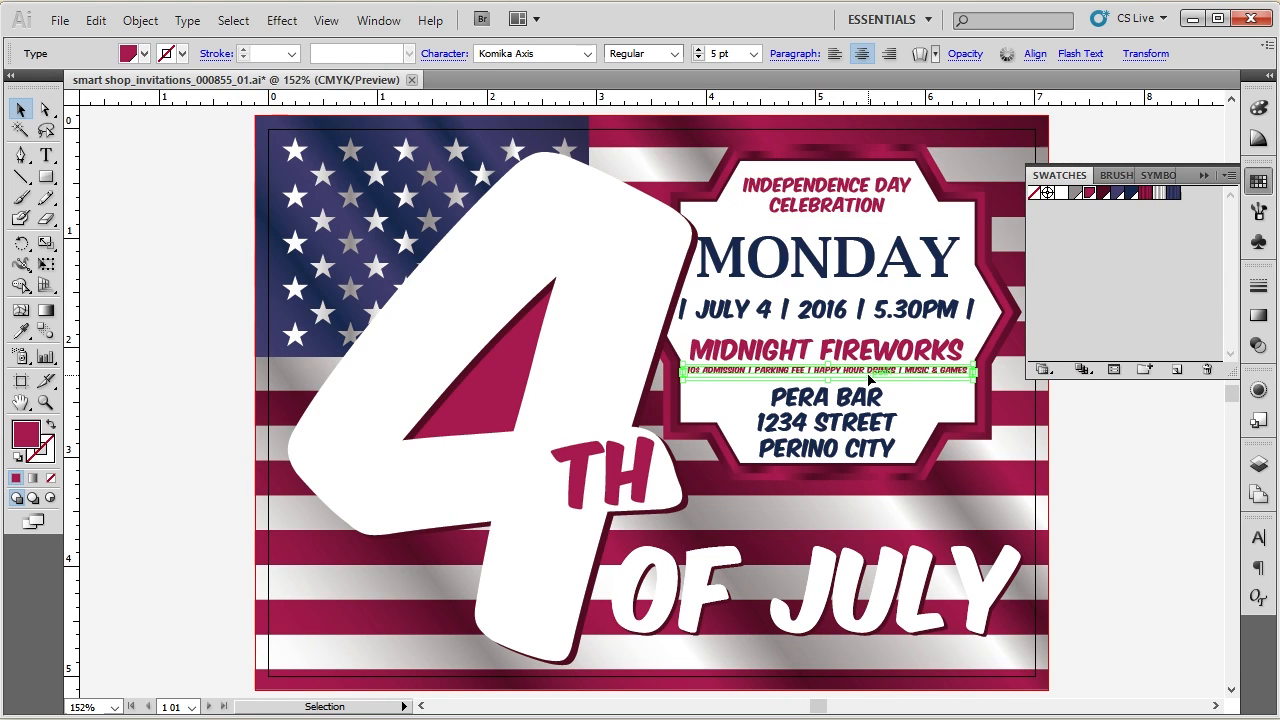
{"action": "left_click", "coordinate": [1070, 128]}
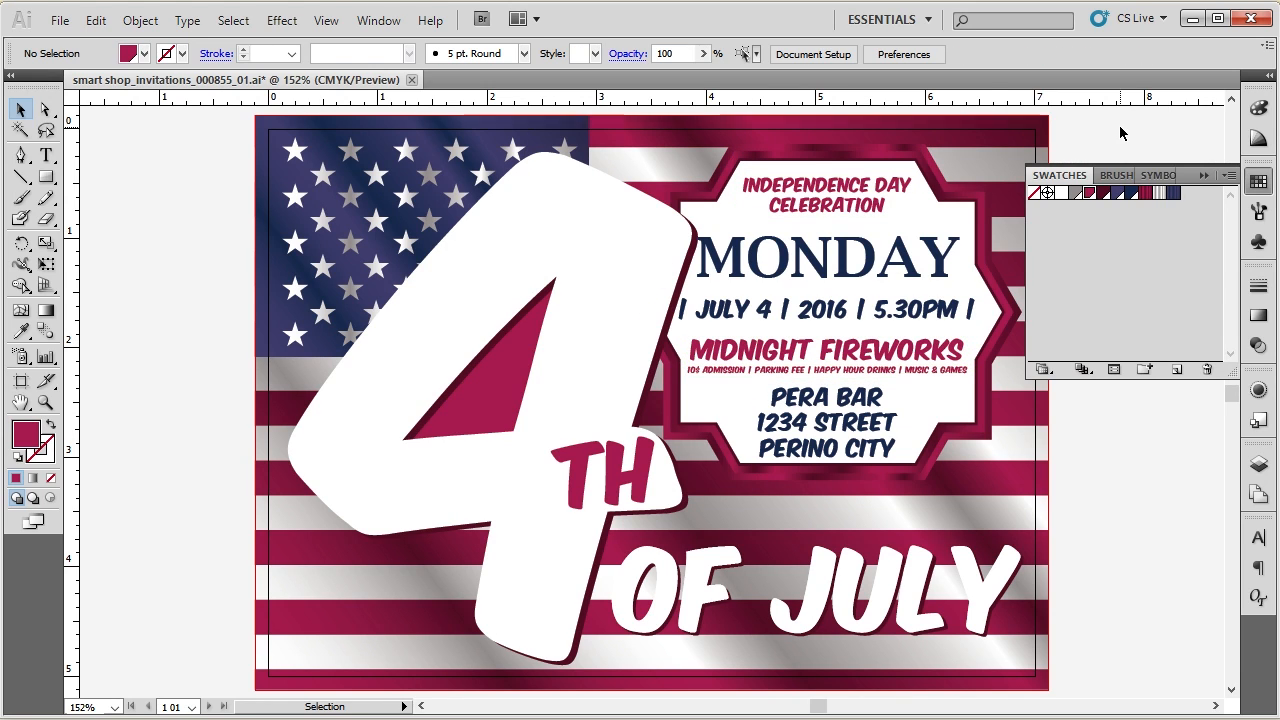
{"action": "double_click", "coordinate": [1090, 193]}
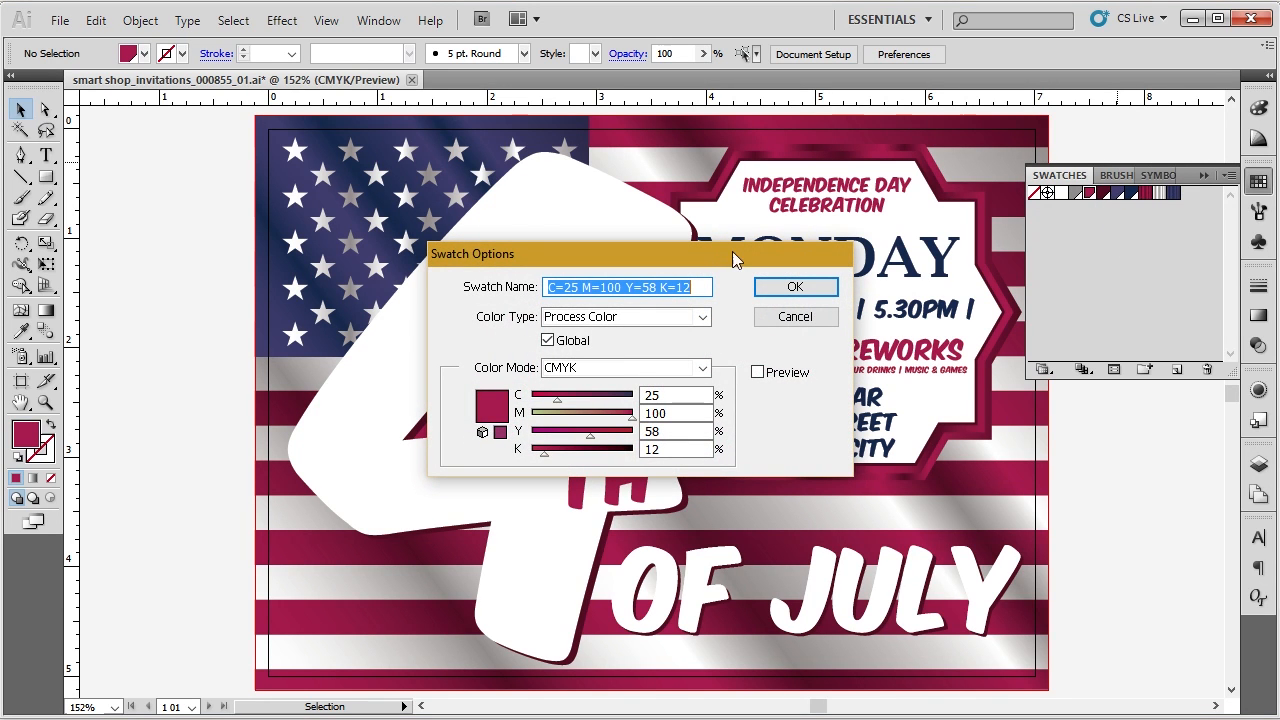
{"action": "left_click", "coordinate": [795, 316]}
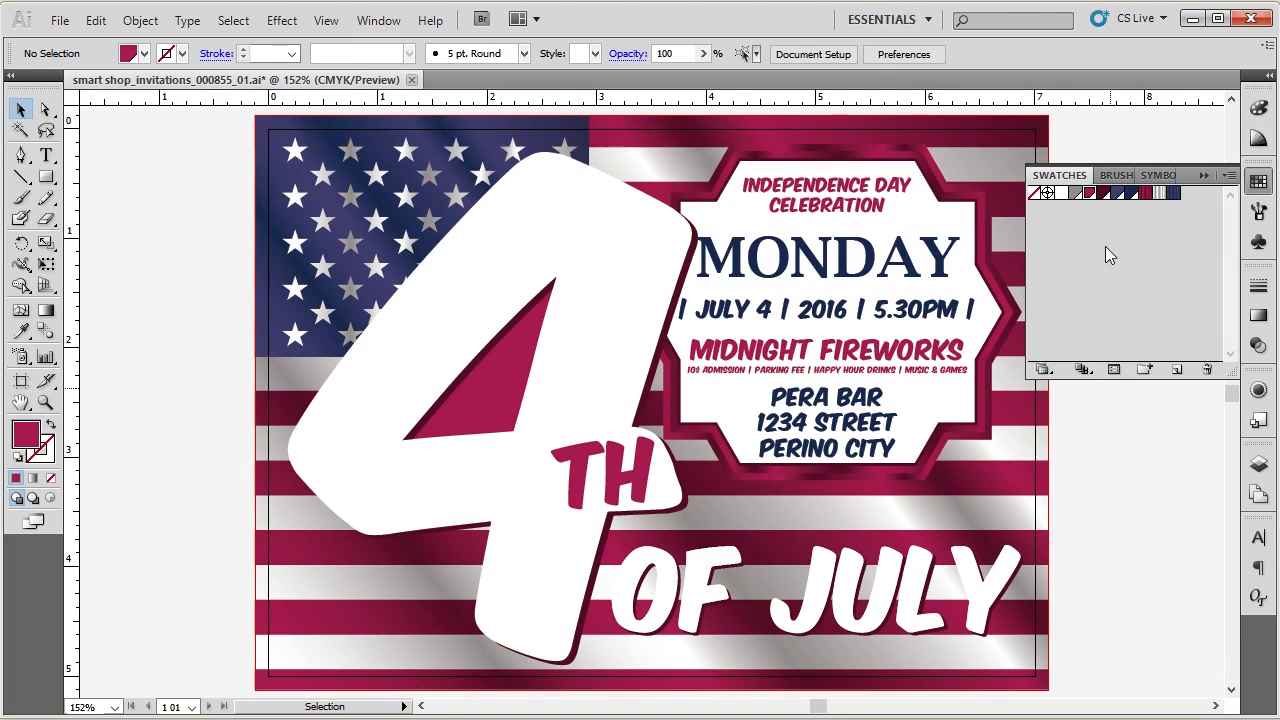
Step: Try recoloring the global crimson swatch to C=73 M=20 Y=11 K=33 with the preview turned on
{"action": "double_click", "coordinate": [1093, 199]}
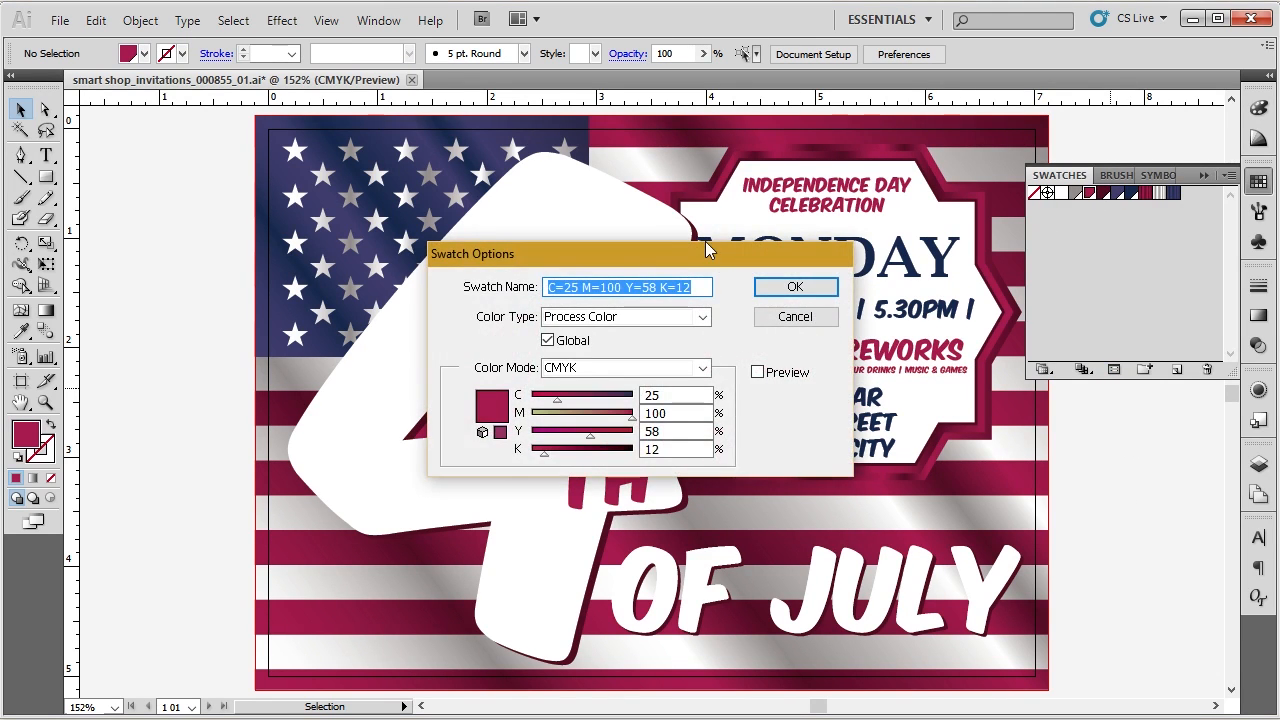
{"action": "left_click_drag", "start_coordinate": [705, 241], "coordinate": [1103, 373]}
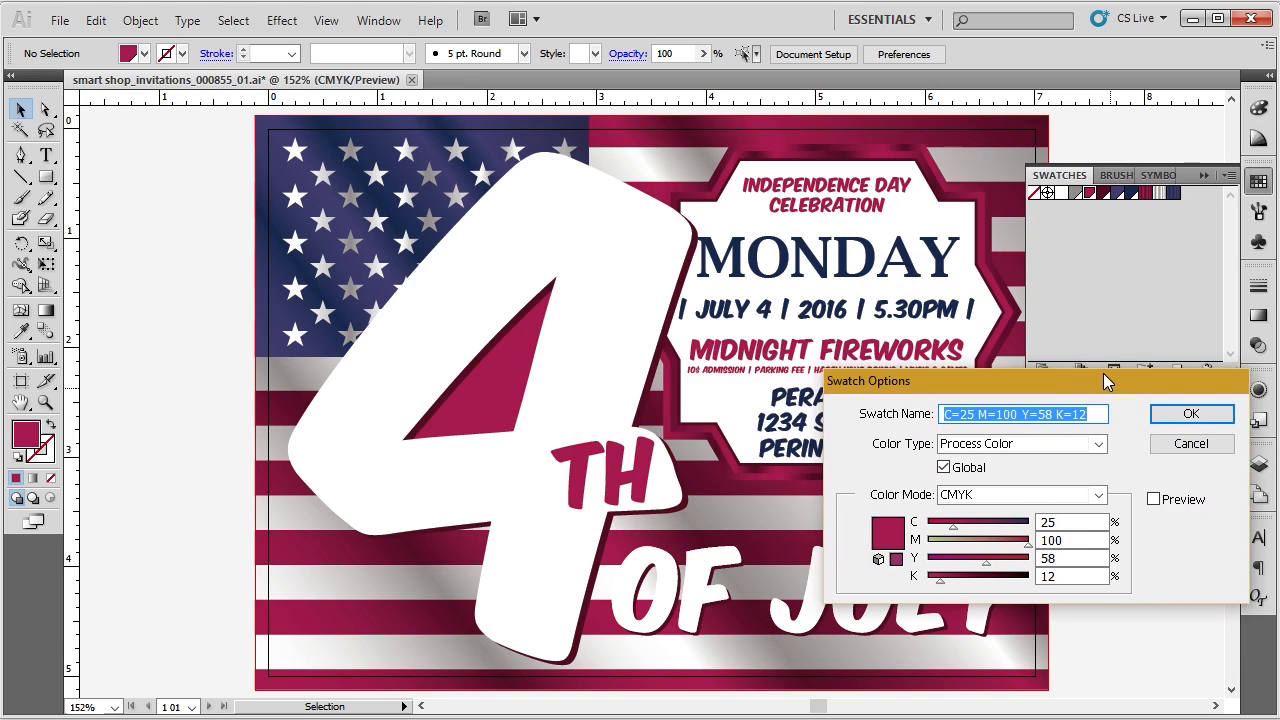
{"action": "left_click", "coordinate": [1183, 508]}
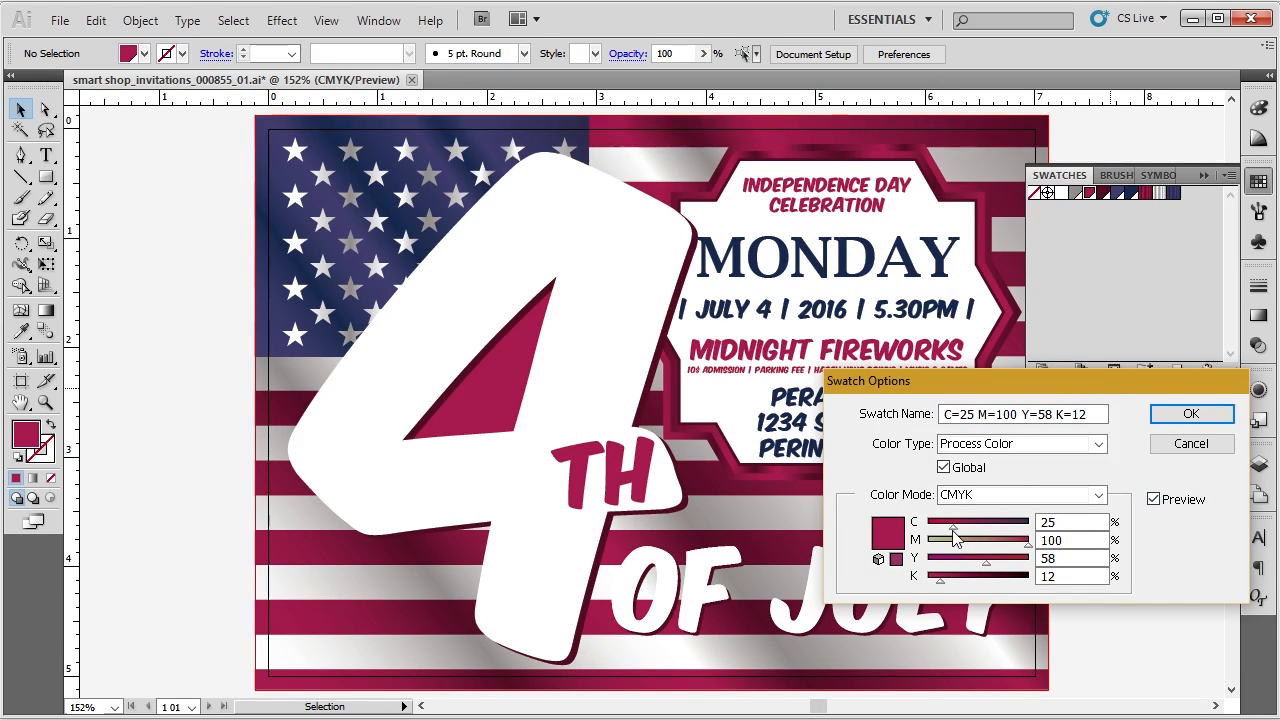
{"action": "left_click_drag", "start_coordinate": [953, 533], "coordinate": [965, 580]}
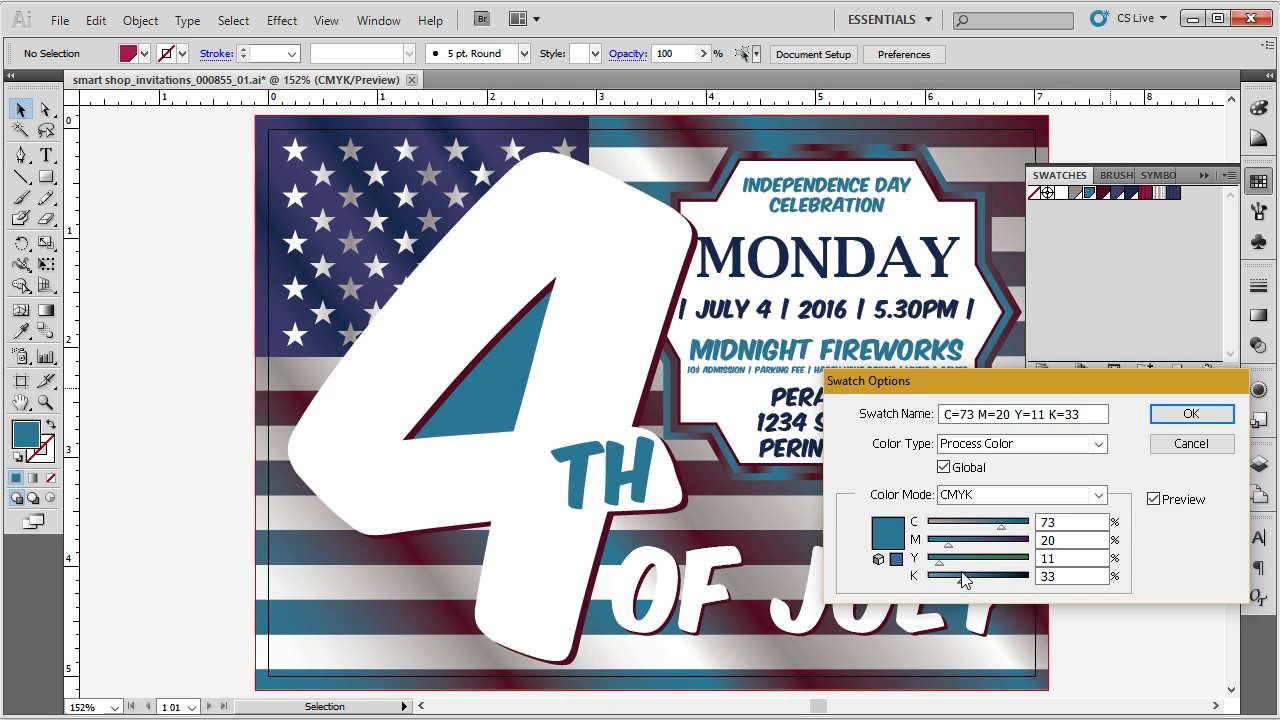
{"action": "left_click", "coordinate": [1191, 414]}
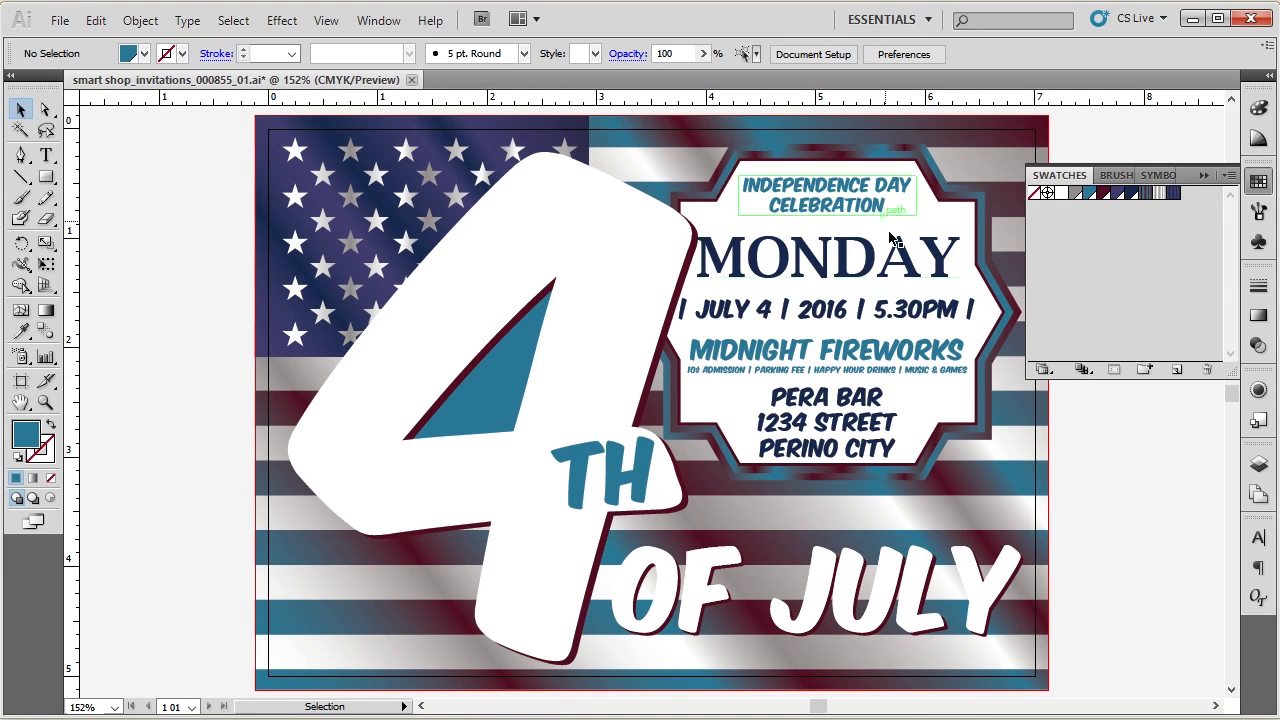
Step: View the options of the first gradient swatch, cancel them, and undo the crimson swatch's recoloring
{"action": "double_click", "coordinate": [1147, 197]}
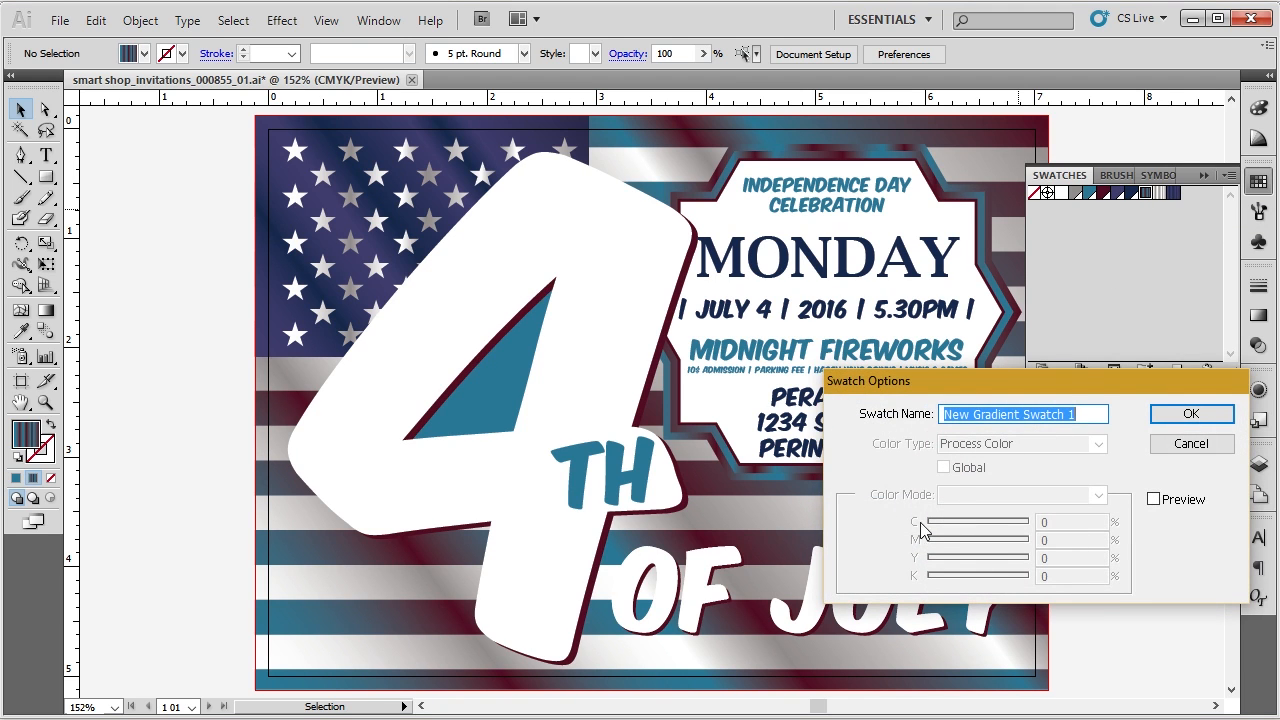
{"action": "left_click", "coordinate": [1190, 446]}
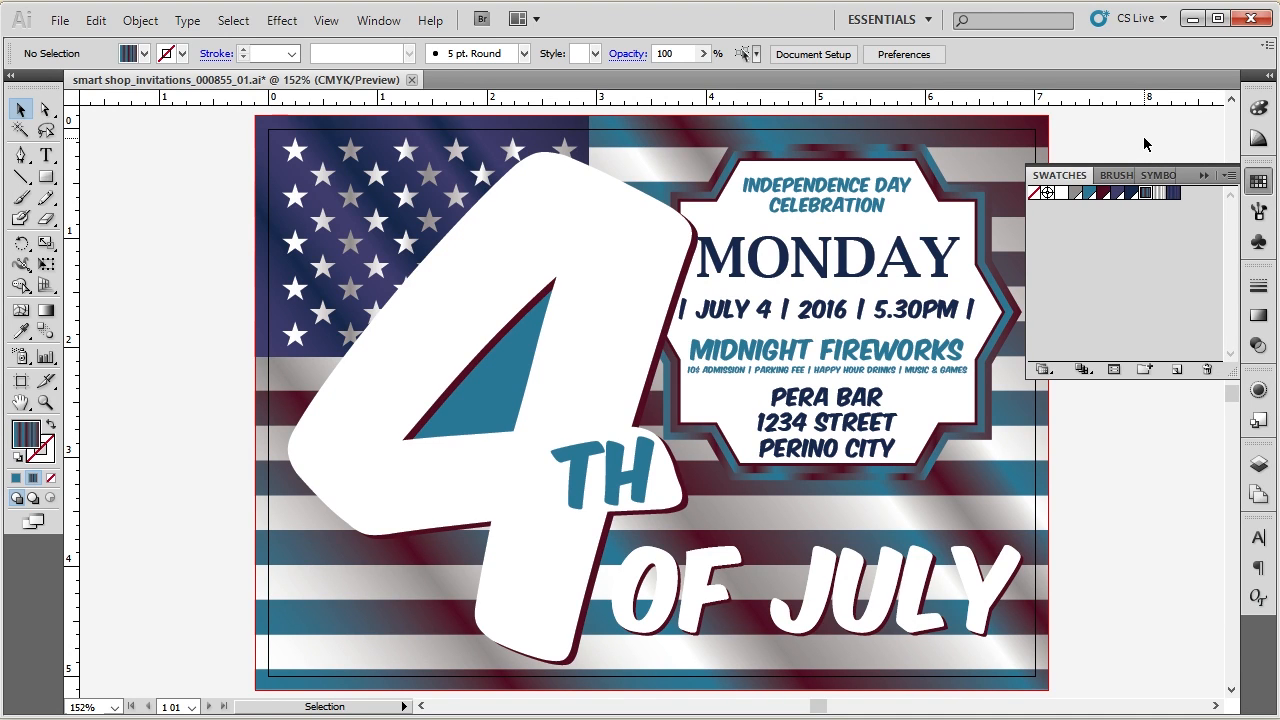
{"action": "key", "text": "ctrl+z"}
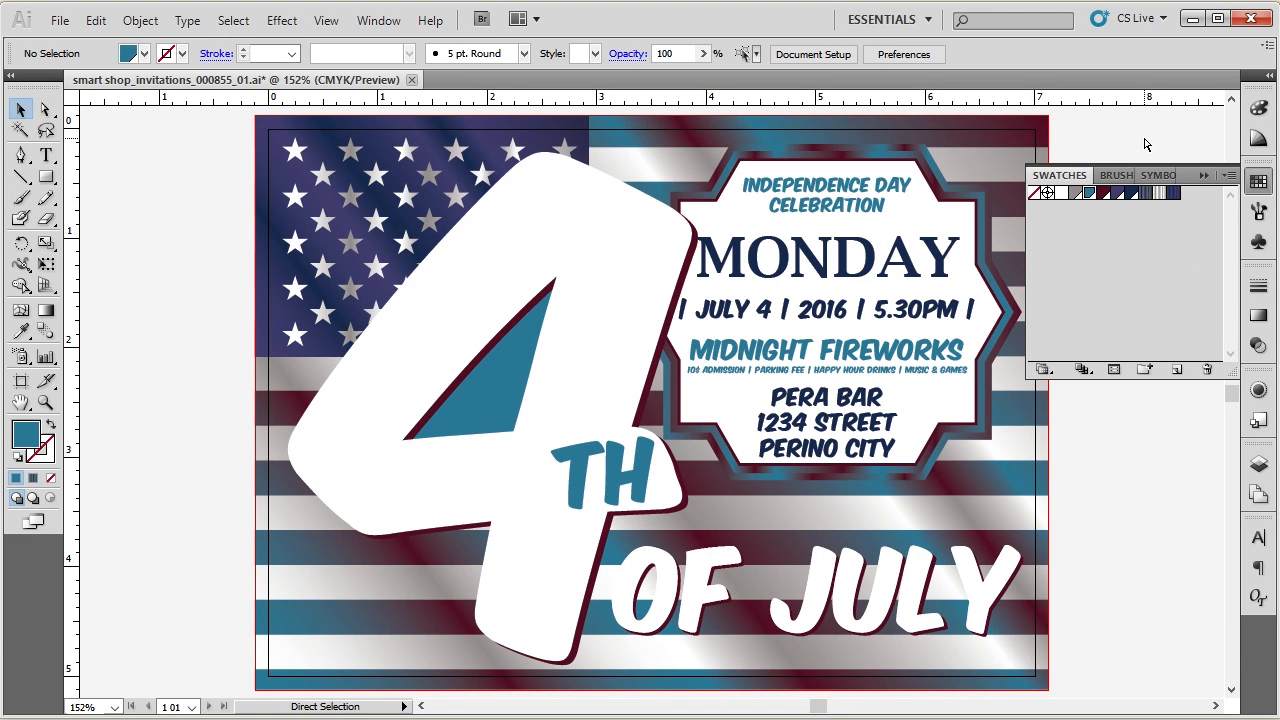
{"action": "key", "text": "ctrl+z"}
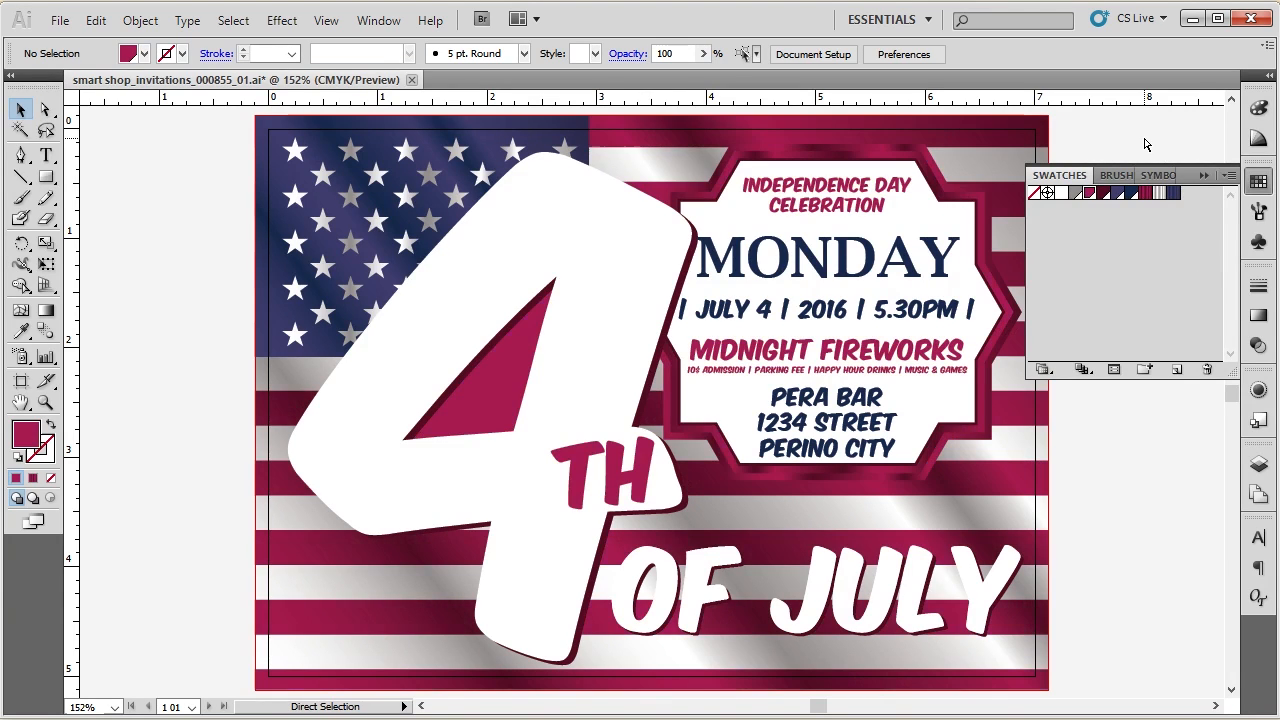
{"action": "left_click", "coordinate": [867, 204]}
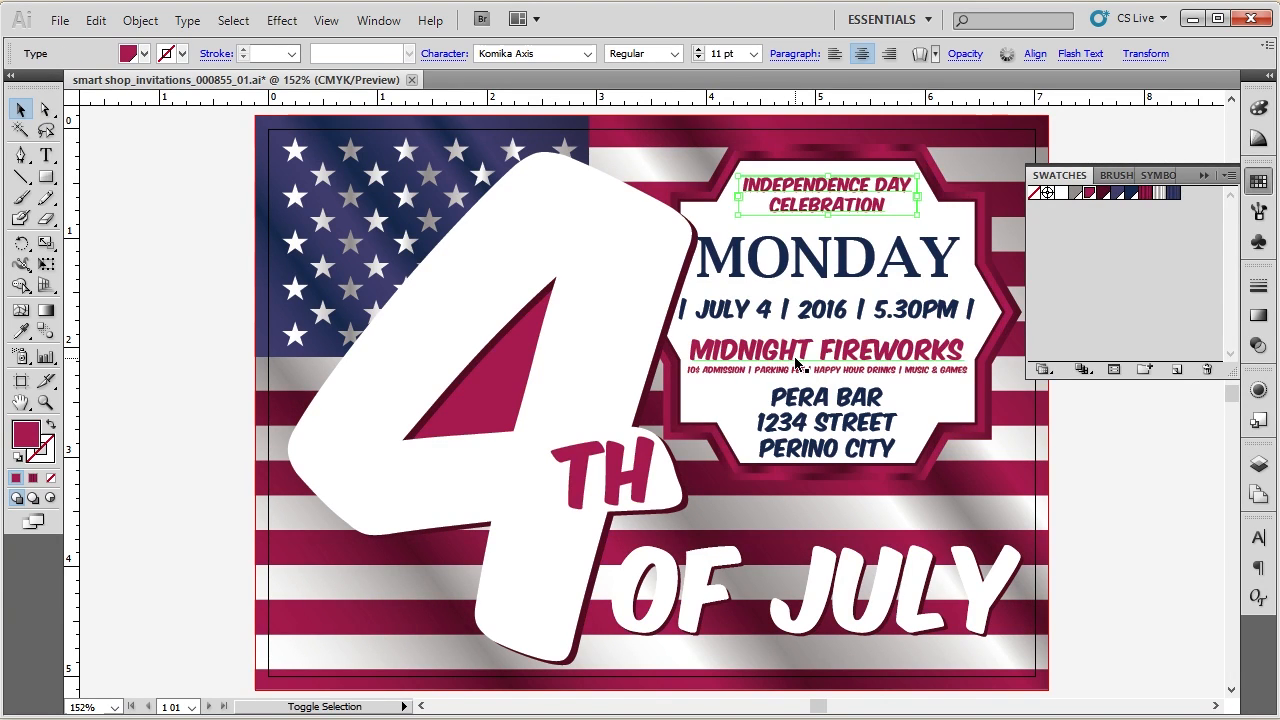
{"action": "left_click", "coordinate": [797, 365], "text": "shift"}
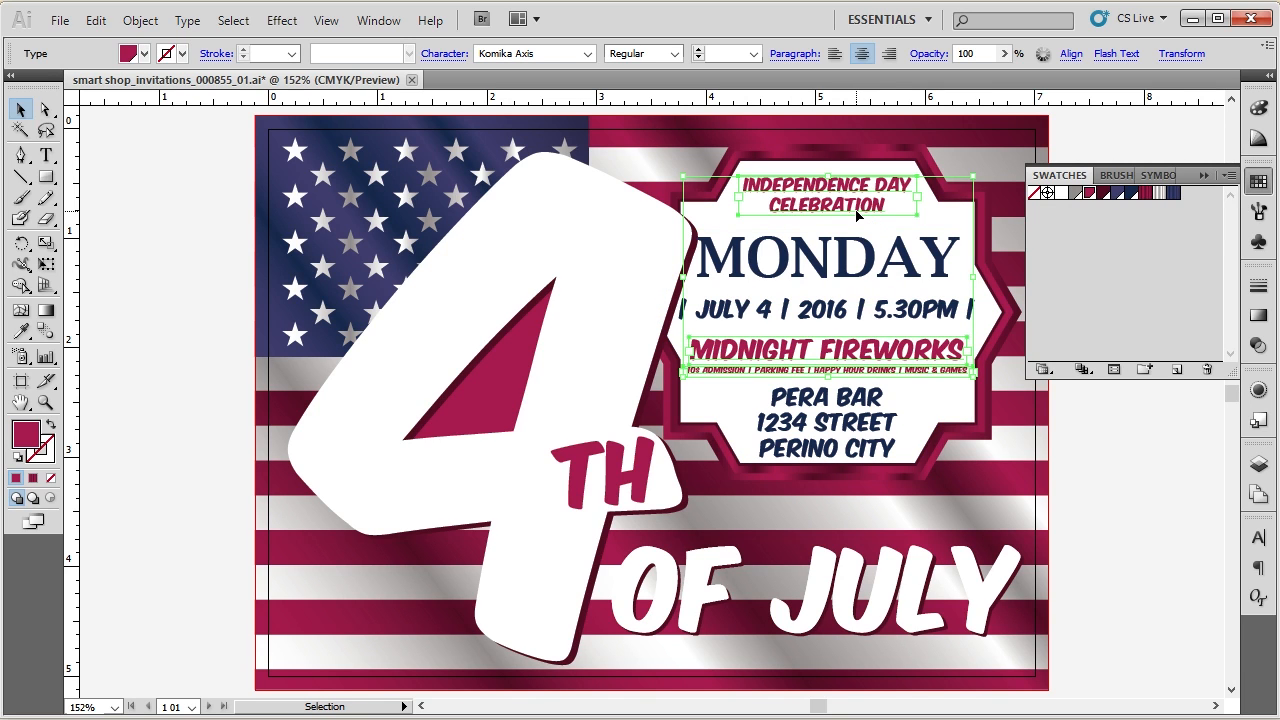
{"action": "left_click_drag", "start_coordinate": [857, 261], "coordinate": [866, 281]}
{"action": "key", "text": "ctrl+z"}
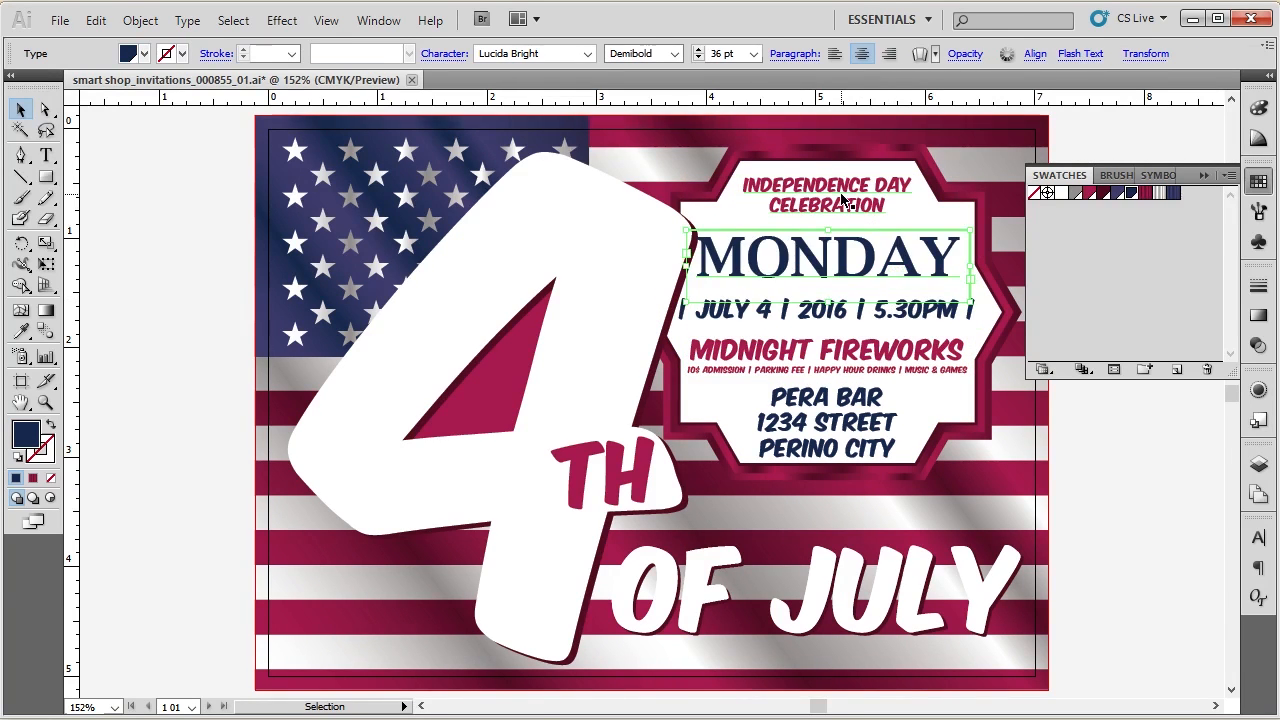
Step: Fill the Independence Day Celebration, Midnight Fireworks and admission details text with the purplish-blue swatch, deselect, and collapse the swatches
{"action": "left_click", "coordinate": [841, 199]}
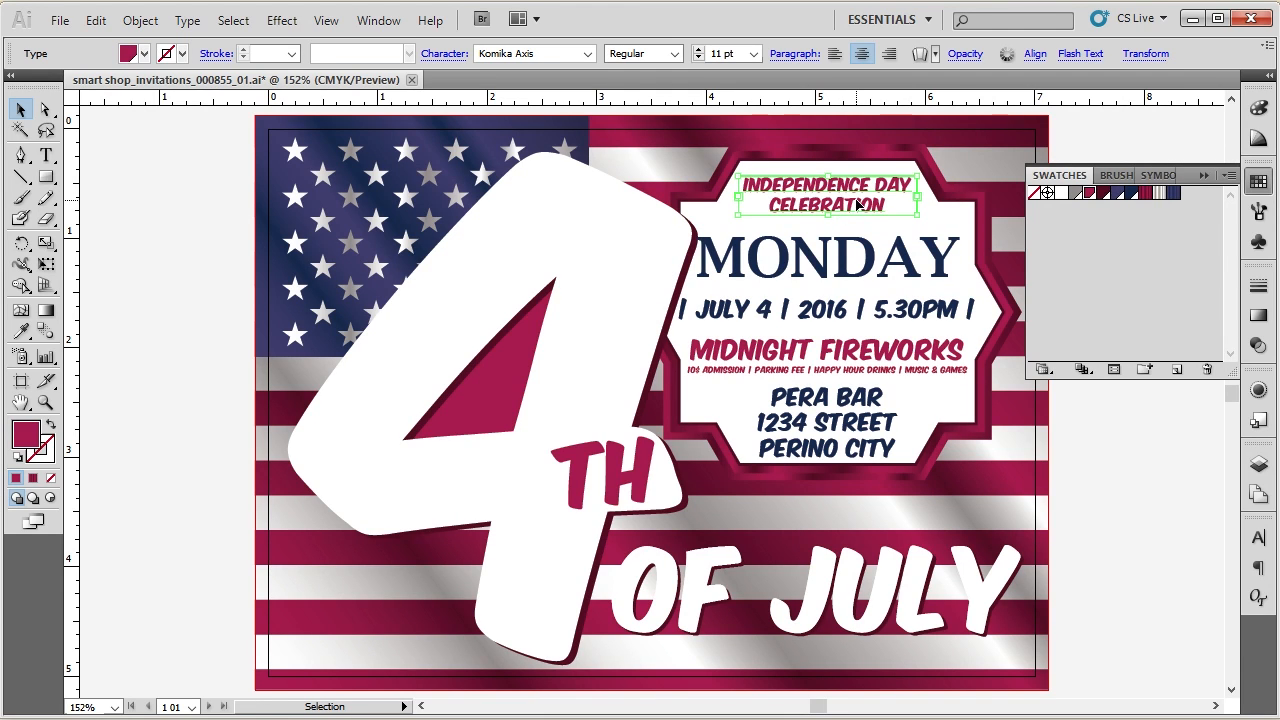
{"action": "left_click", "coordinate": [860, 360], "text": "shift"}
{"action": "left_click", "coordinate": [858, 371], "text": "shift"}
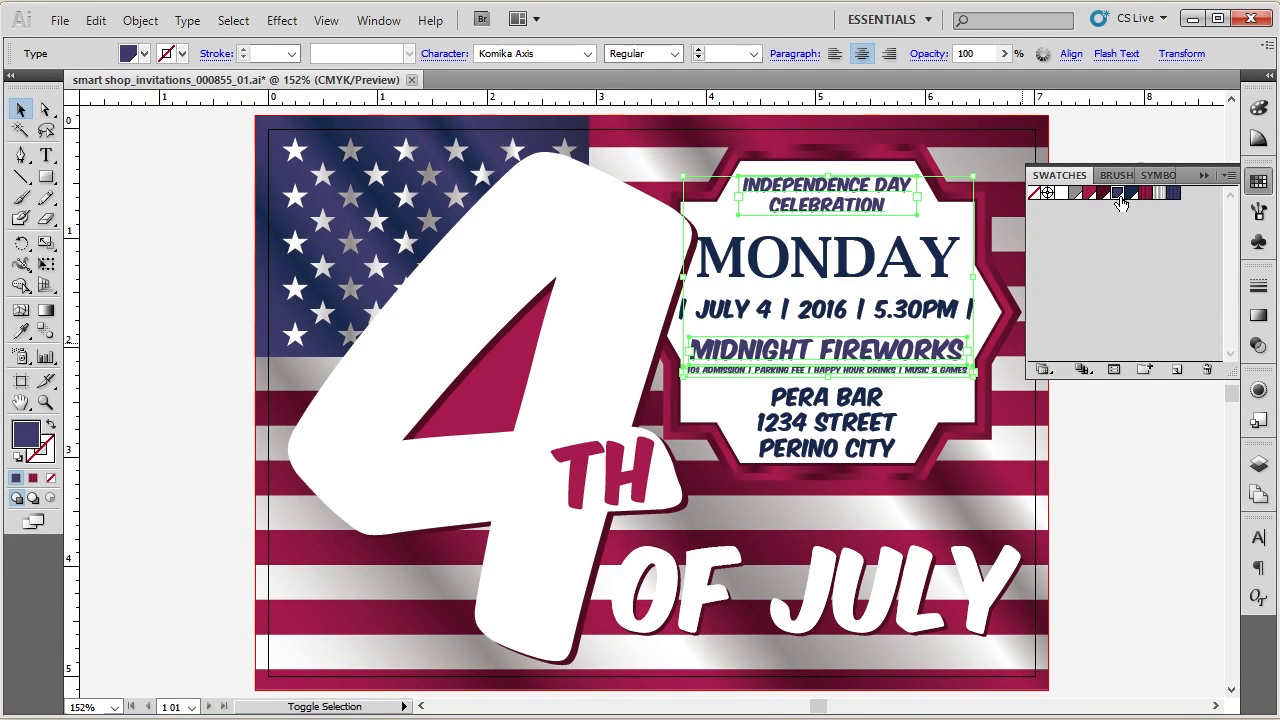
{"action": "left_click", "coordinate": [1126, 138]}
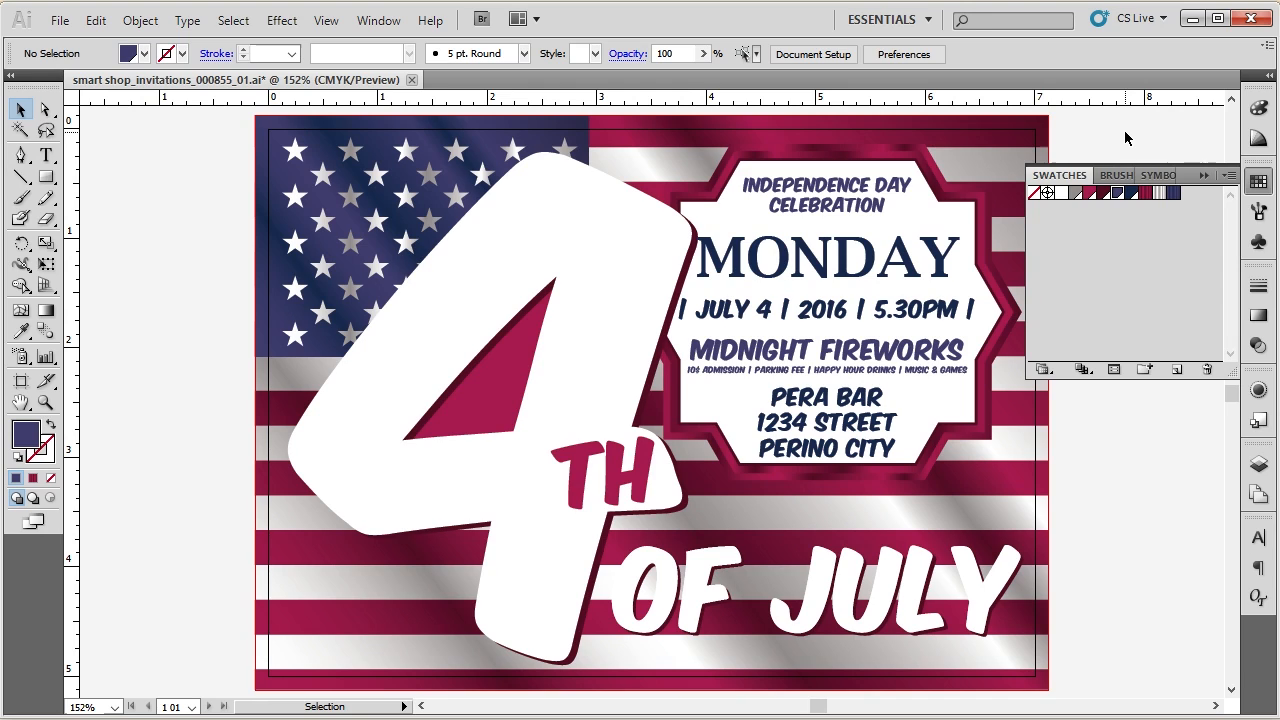
{"action": "left_click", "coordinate": [1258, 181]}
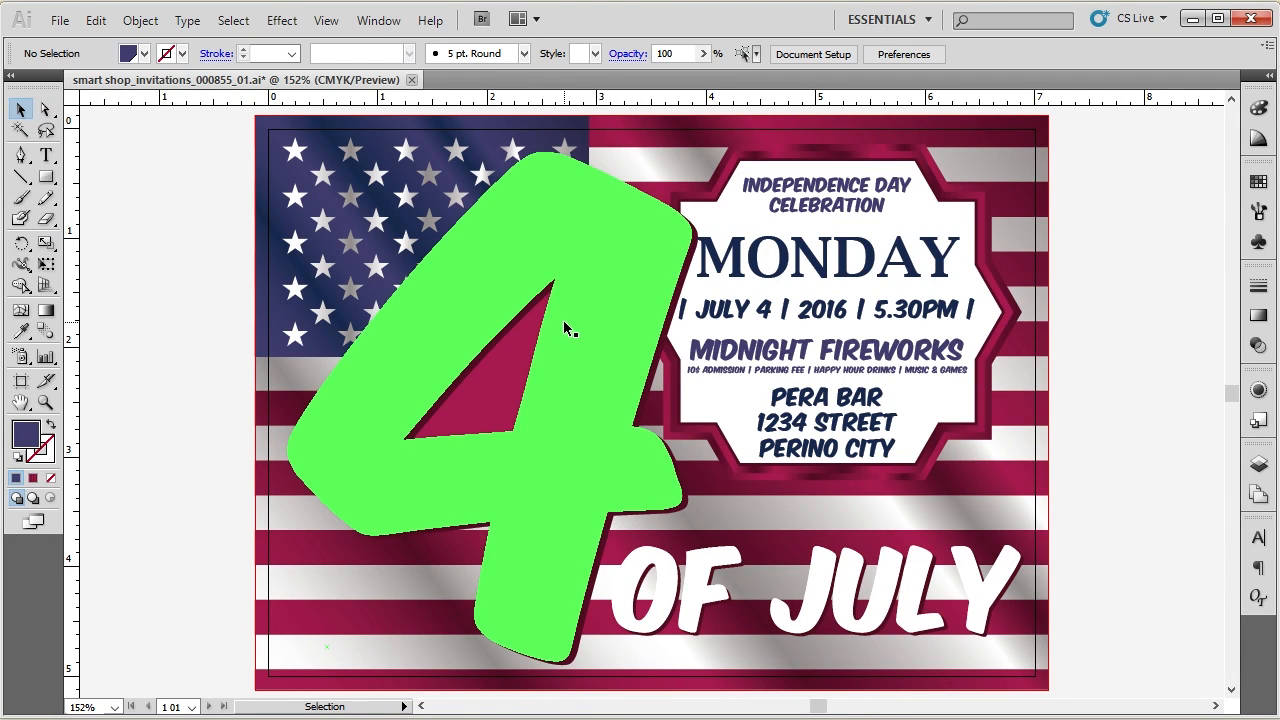
{"action": "left_click", "coordinate": [1260, 538]}
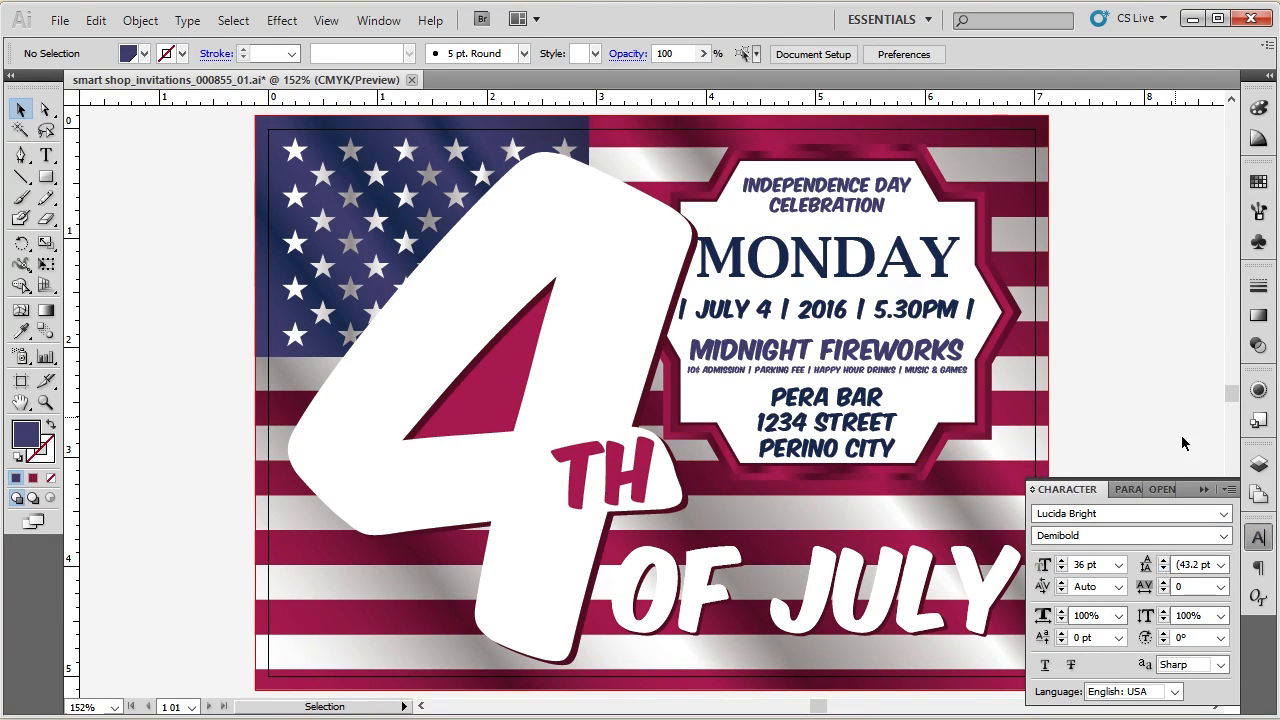
{"action": "left_click", "coordinate": [1259, 538]}
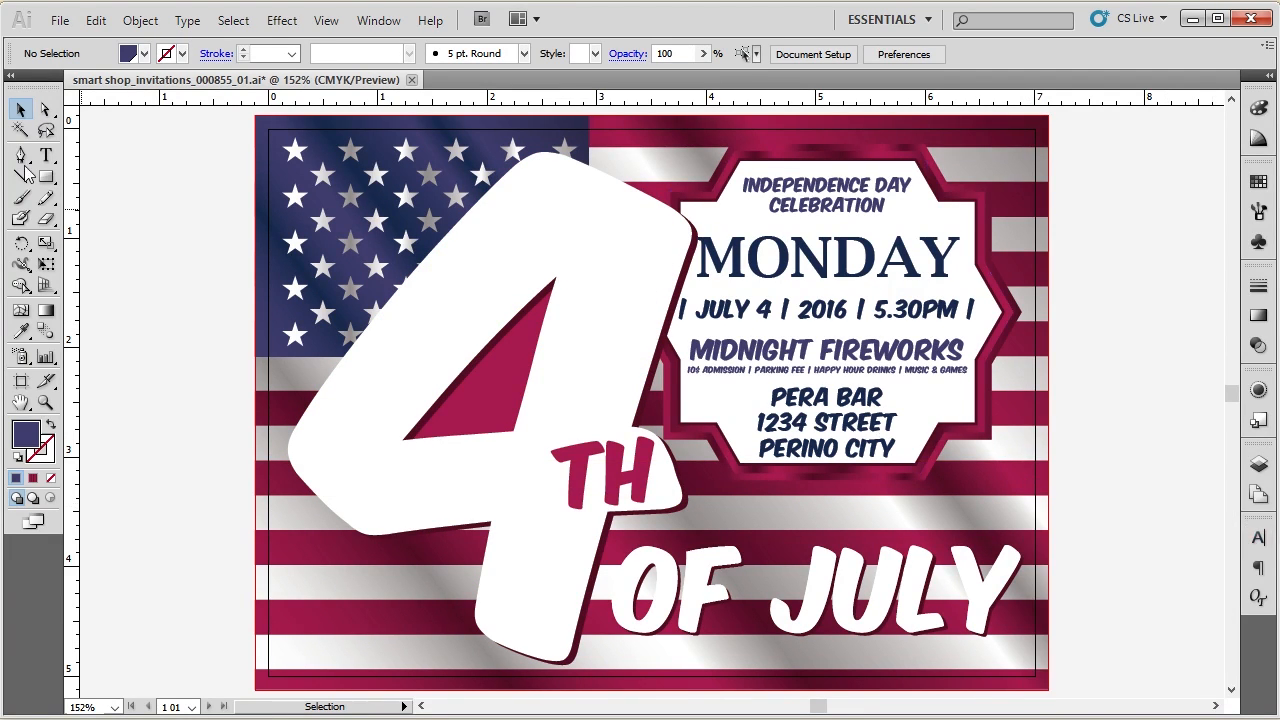
Step: Save a copy as smart shop_invitations_000855_01 MY CHANGES.ai in the AI folder, keeping the Illustrator CS5 version and default options
{"action": "left_click", "coordinate": [57, 20]}
{"action": "left_click", "coordinate": [94, 247]}
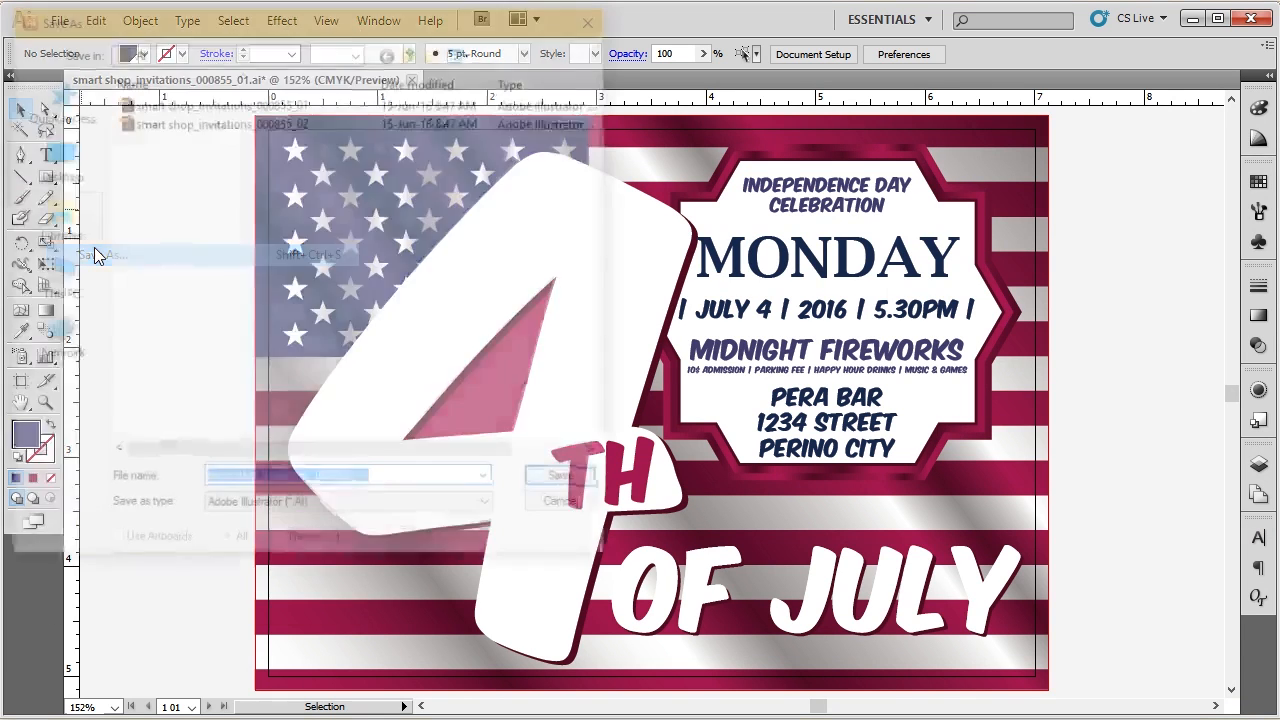
{"action": "left_click", "coordinate": [389, 480]}
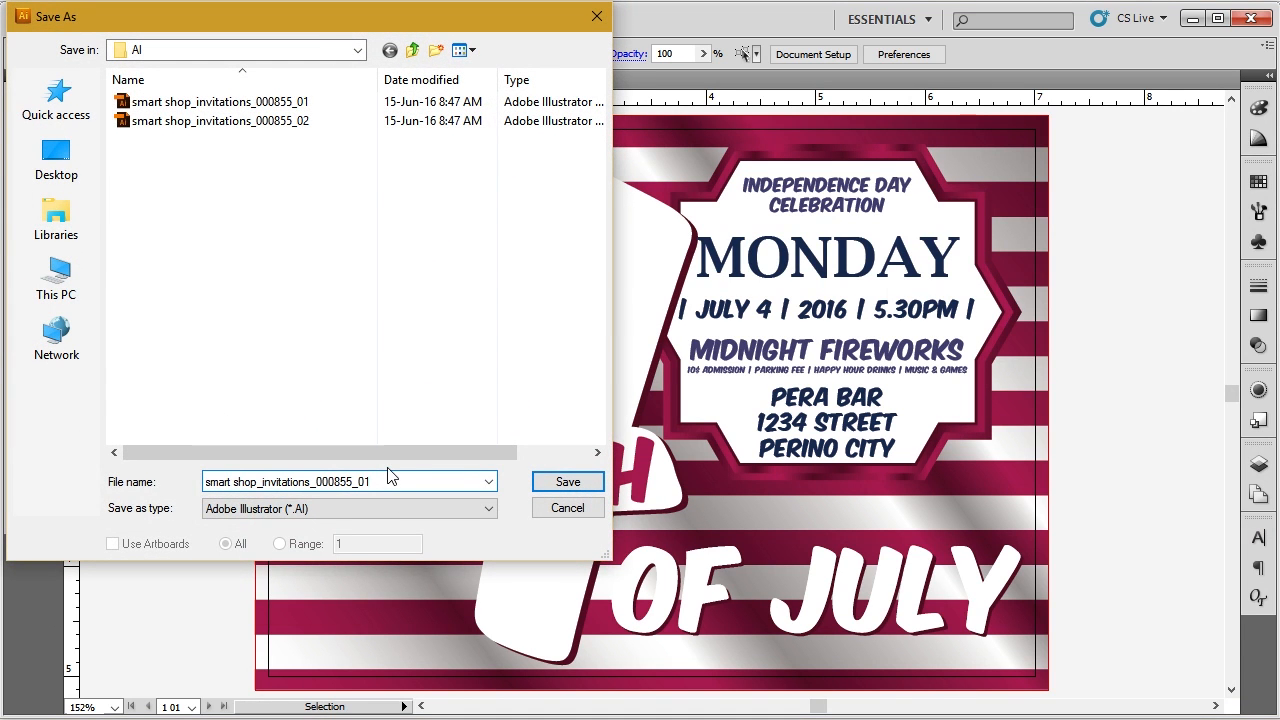
{"action": "type", "text": "MY CHANGES"}
{"action": "left_click", "coordinate": [548, 484]}
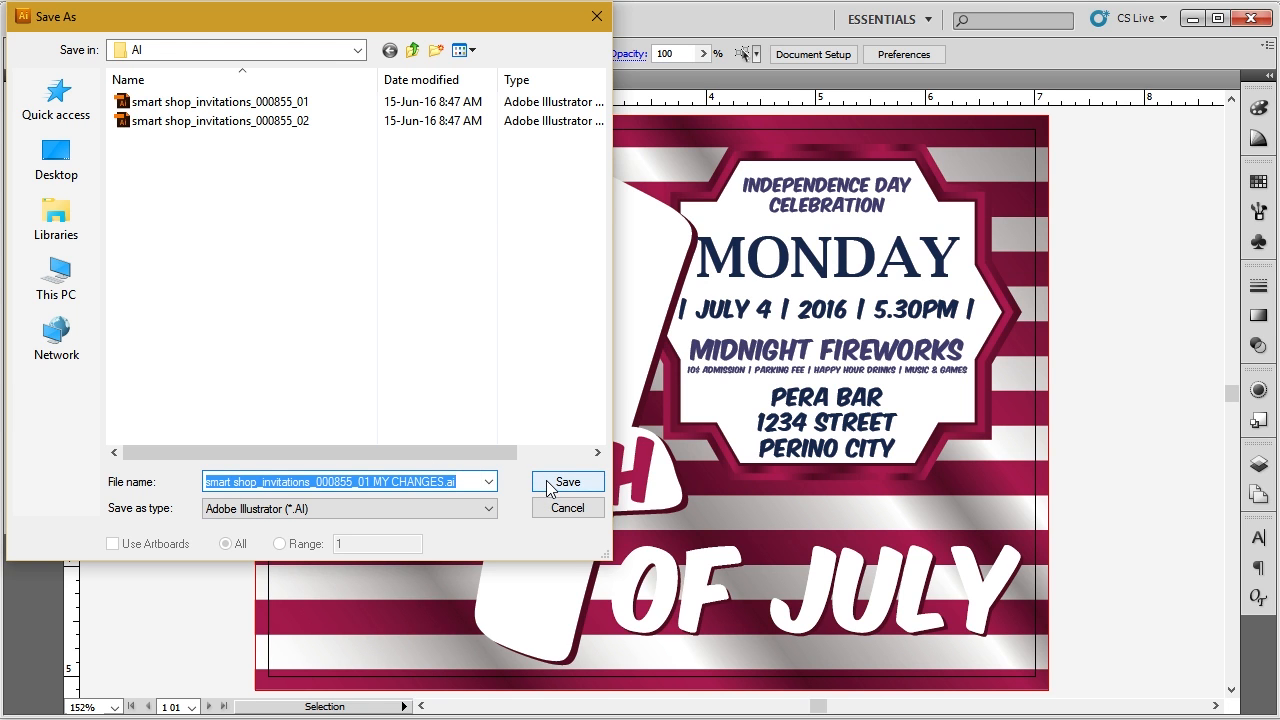
{"action": "left_click", "coordinate": [566, 483]}
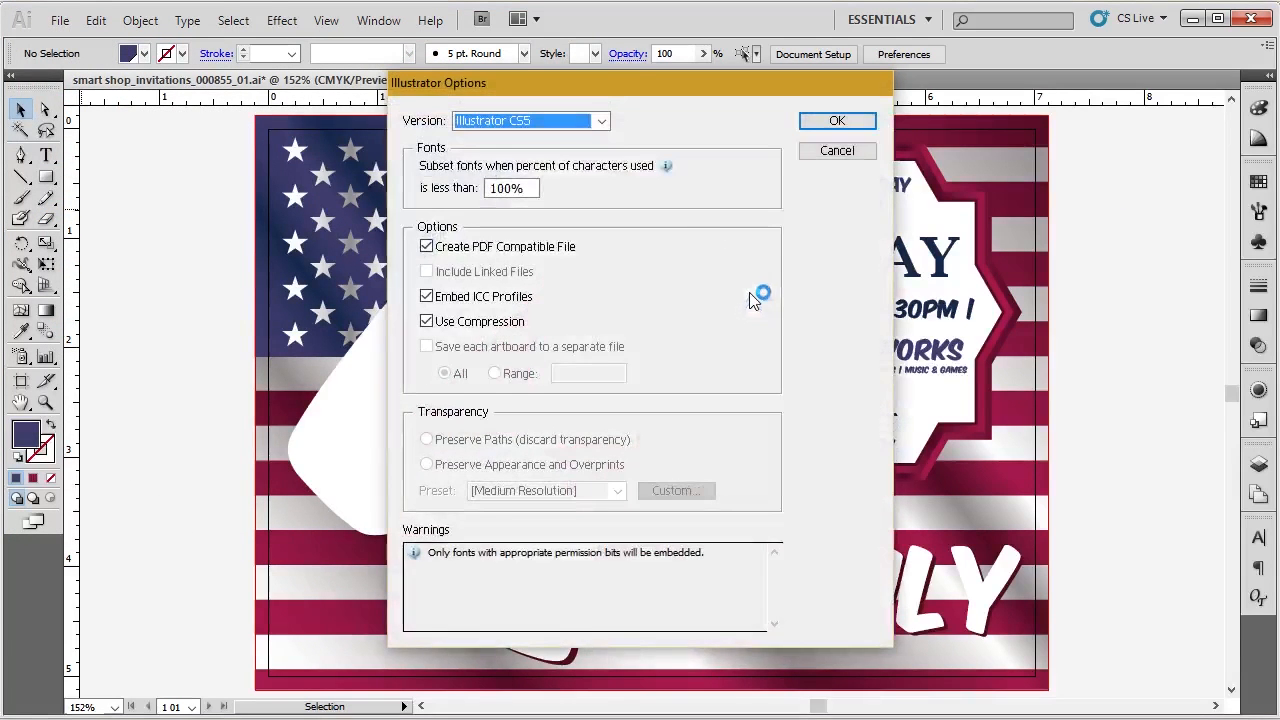
{"action": "left_click", "coordinate": [851, 126]}
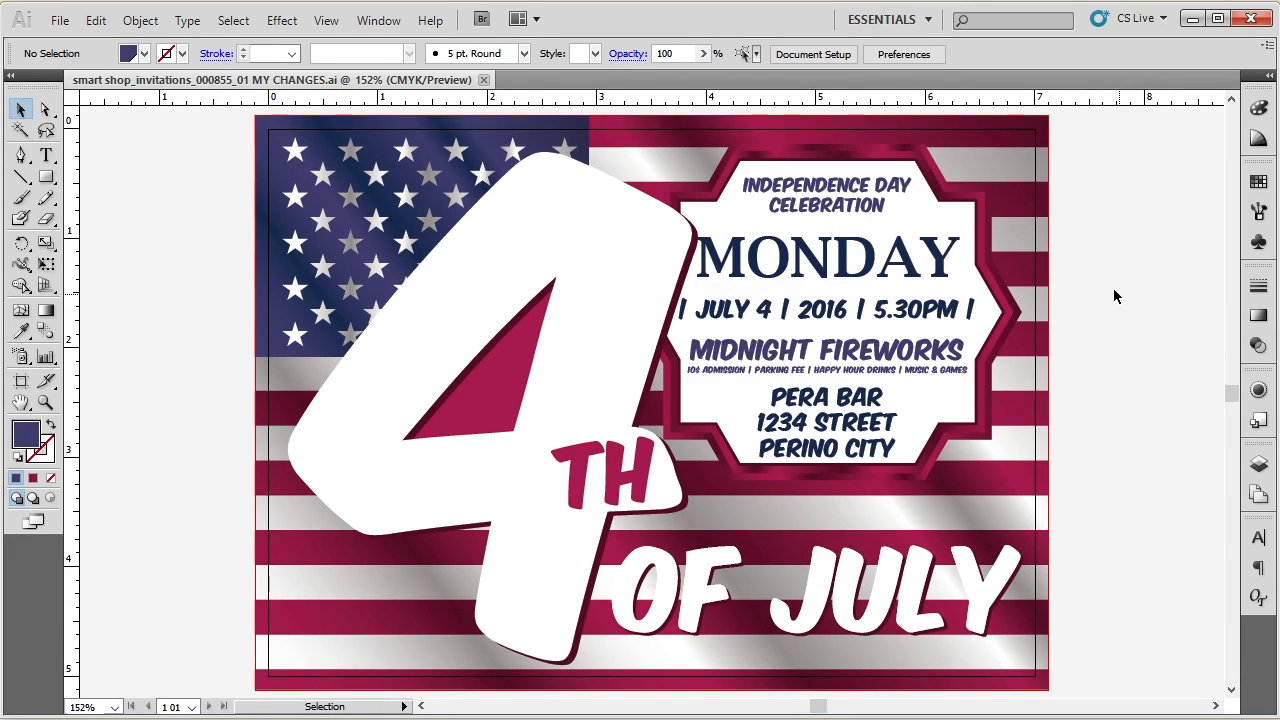
Step: Convert all the type on the text layer to outlines, check the outlined TH lettering, and deselect it
{"action": "left_click", "coordinate": [1258, 463]}
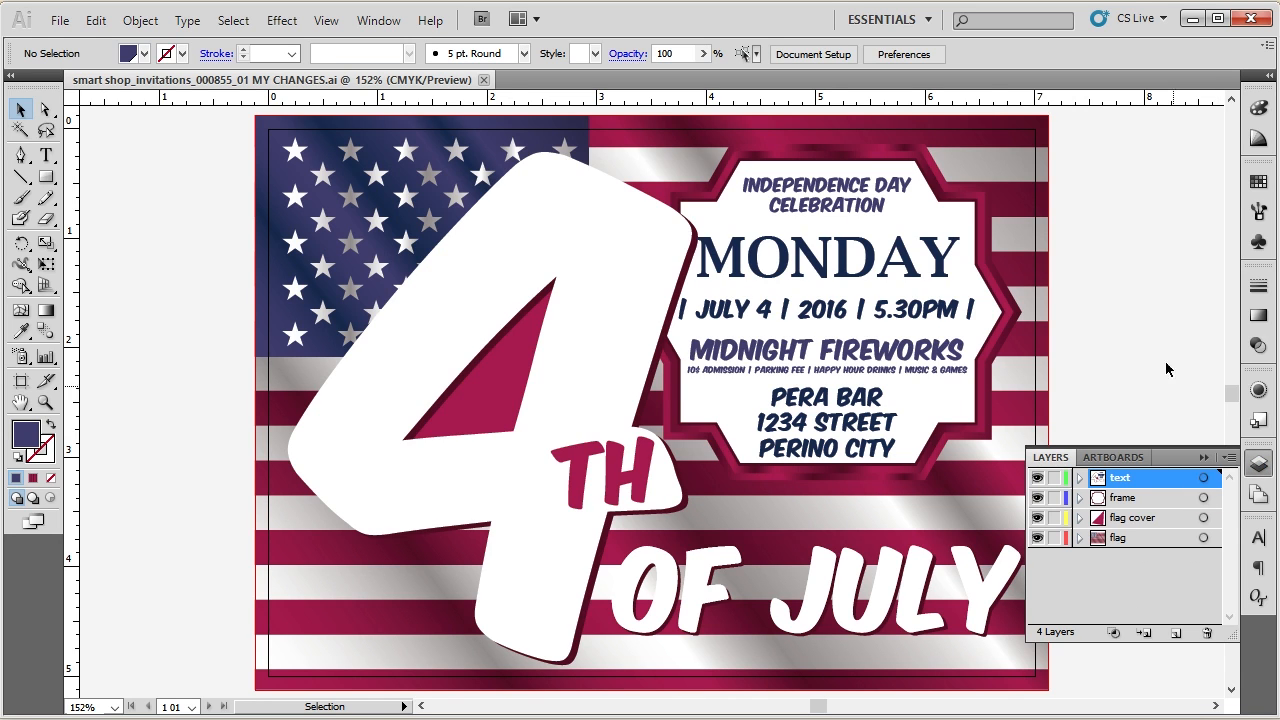
{"action": "left_click", "coordinate": [1203, 481]}
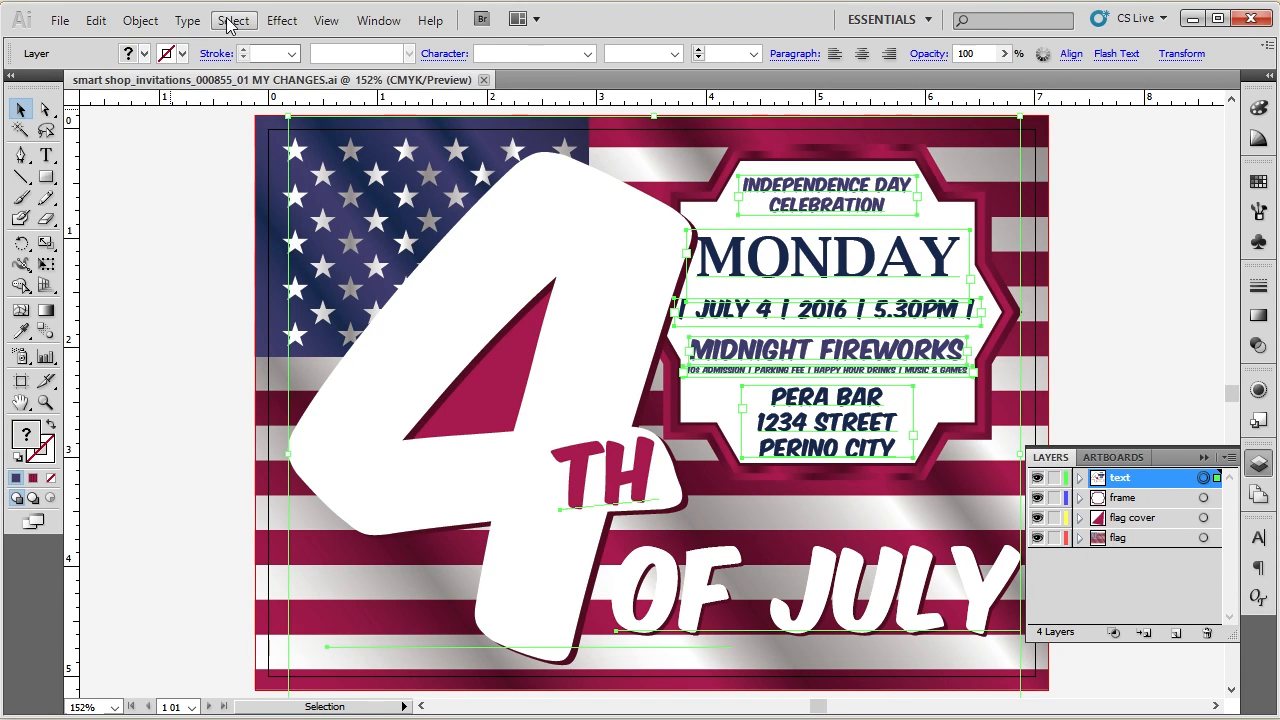
{"action": "left_click", "coordinate": [187, 22]}
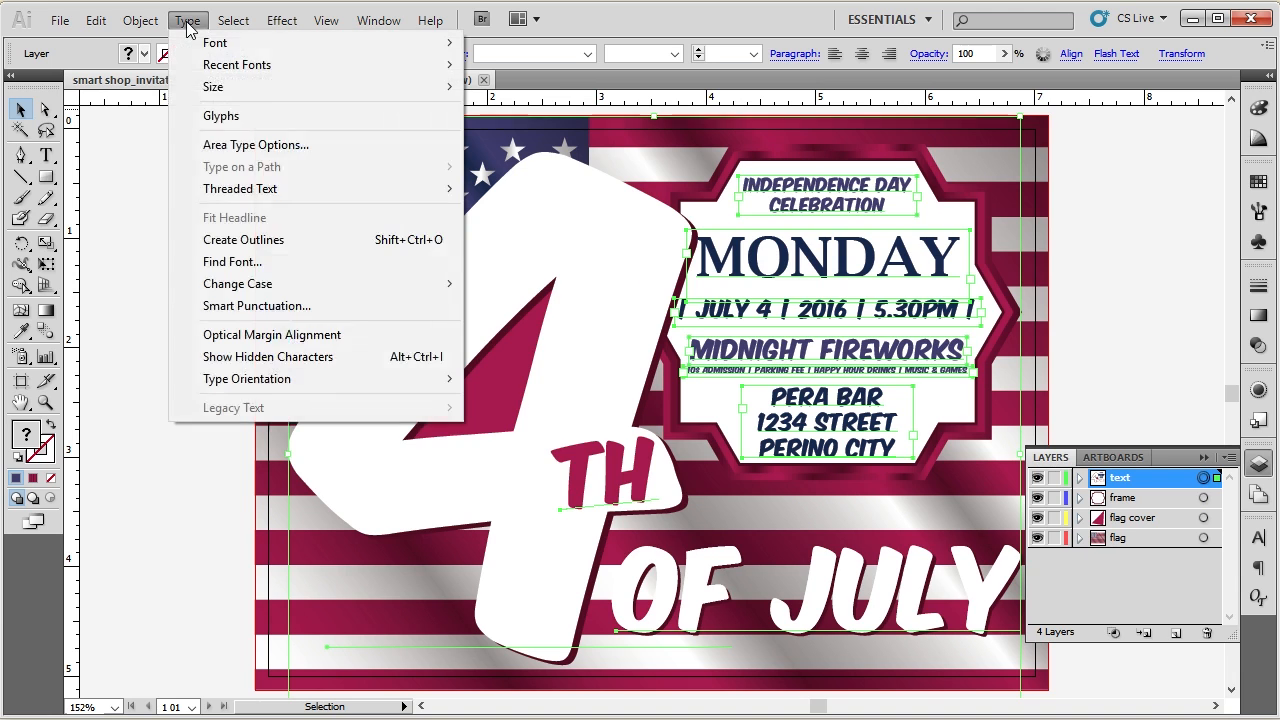
{"action": "left_click", "coordinate": [231, 237]}
{"action": "left_click", "coordinate": [185, 267]}
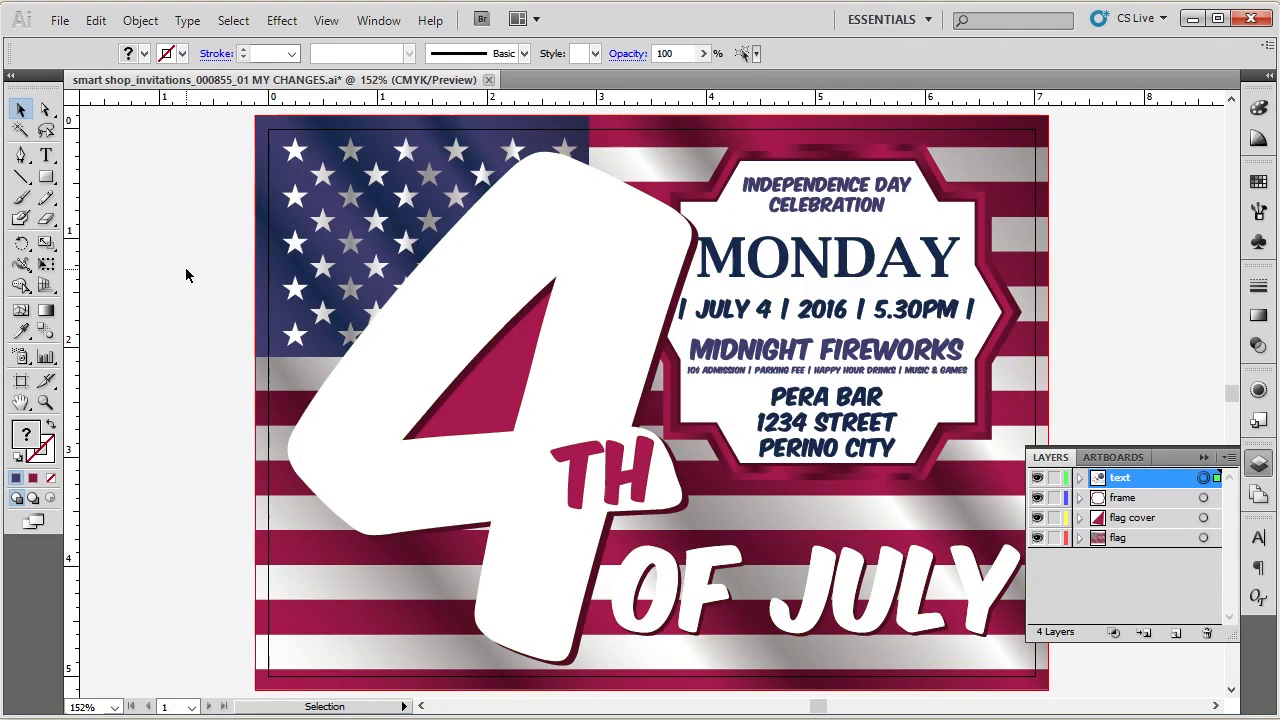
{"action": "left_click", "coordinate": [590, 453]}
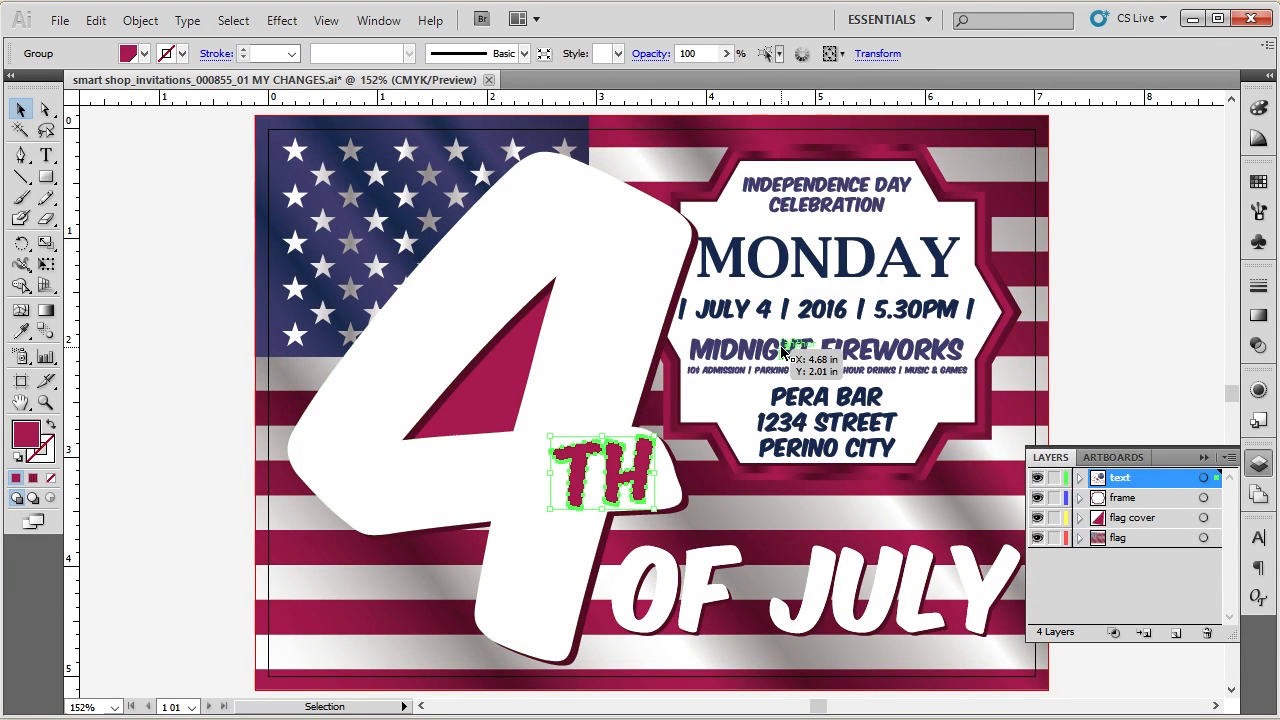
{"action": "left_click", "coordinate": [1110, 342]}
Step: Save the outlined invitation as smart shop_invitations_000855_01 OUTLINE.ai in the AI folder with the Illustrator CS5 version and default options, and collapse the layers
{"action": "left_click", "coordinate": [60, 20]}
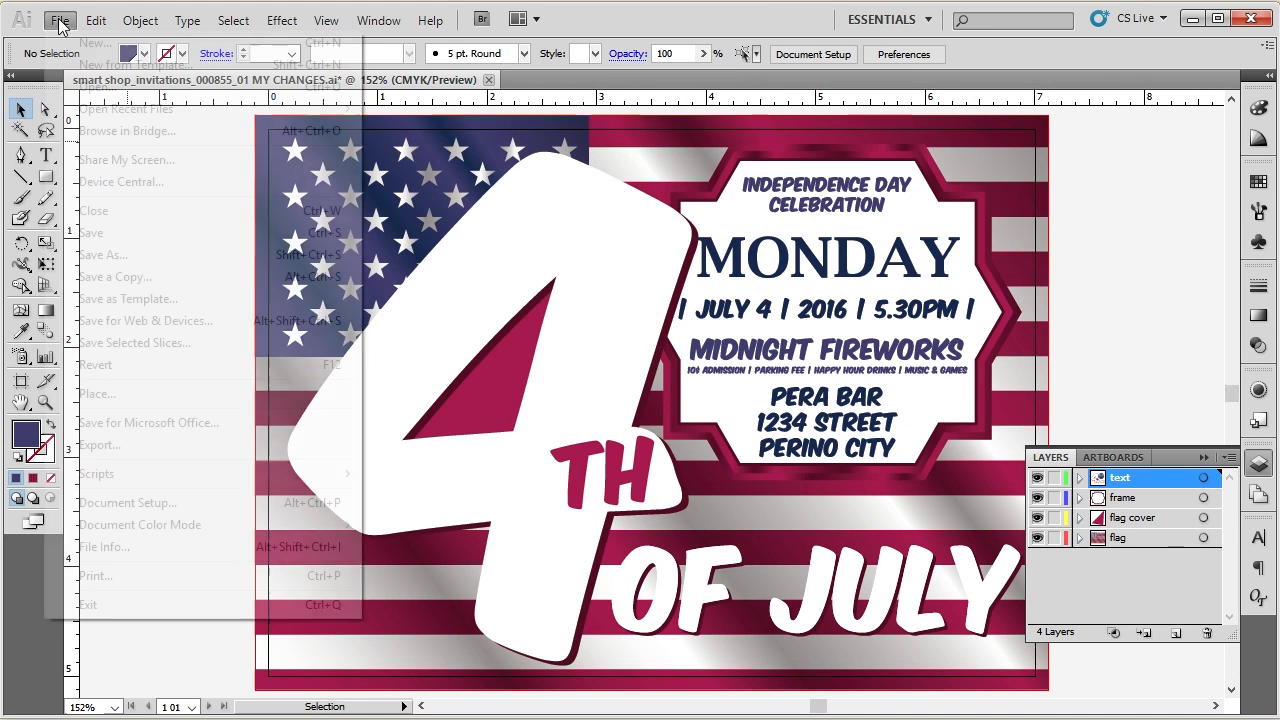
{"action": "left_click", "coordinate": [137, 255]}
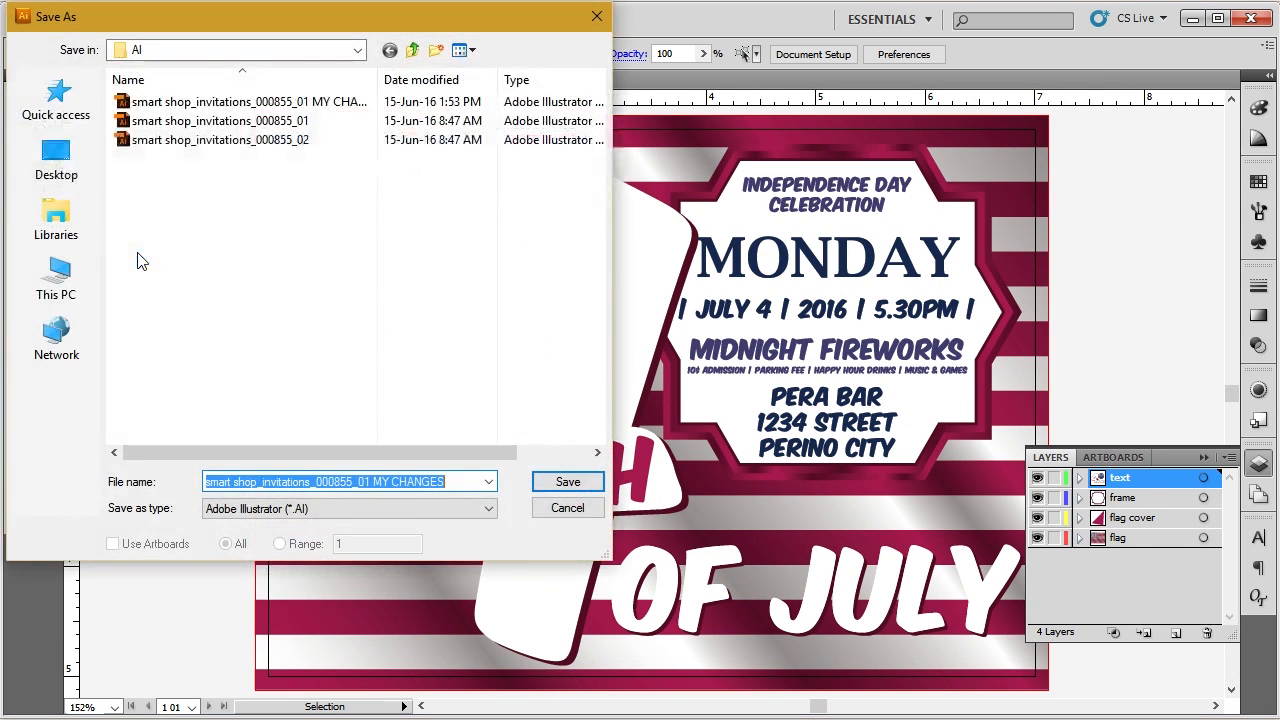
{"action": "left_click", "coordinate": [450, 482]}
{"action": "left_click_drag", "start_coordinate": [450, 482], "coordinate": [387, 497]}
{"action": "type", "text": "OUTLI"}
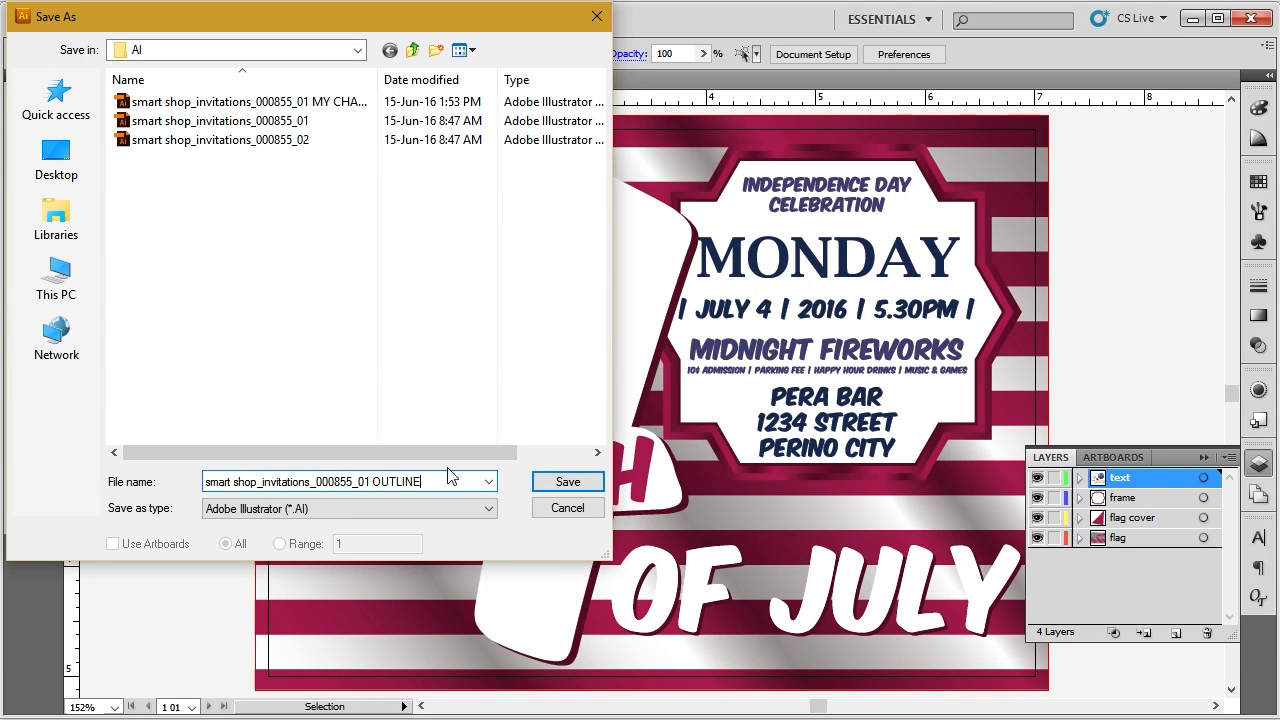
{"action": "type", "text": "NE"}
{"action": "left_click", "coordinate": [566, 482]}
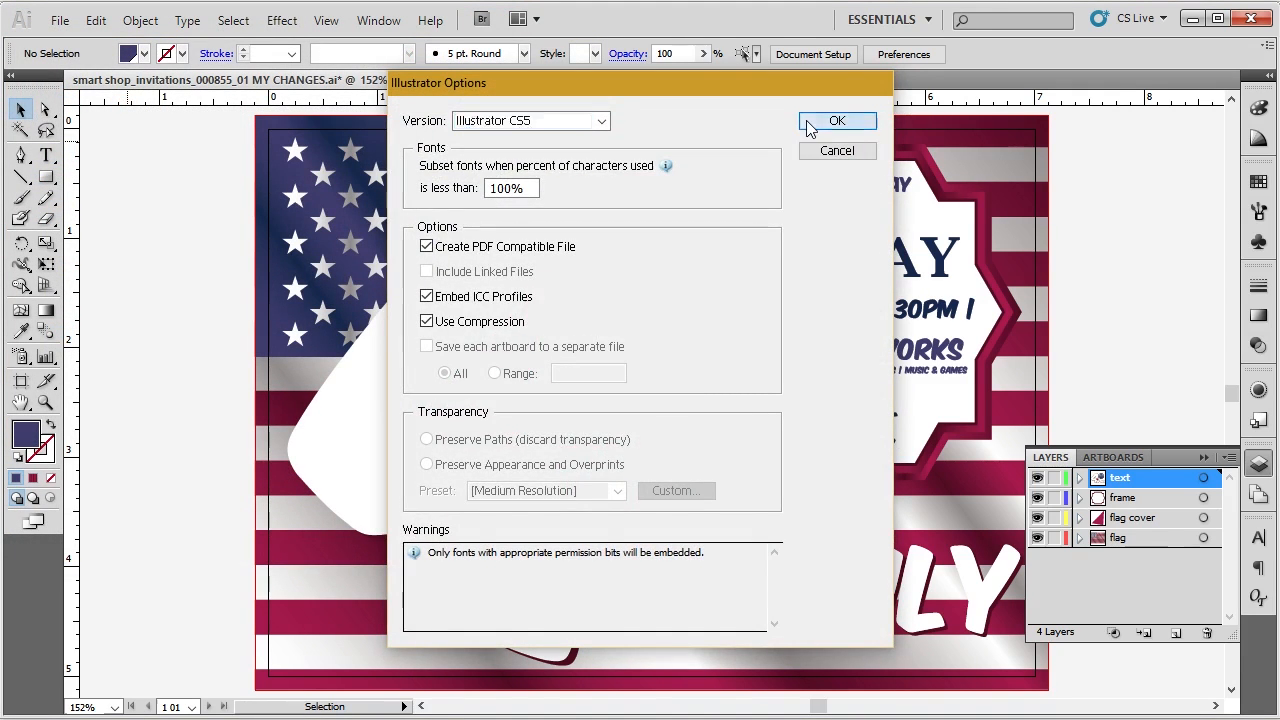
{"action": "left_click", "coordinate": [832, 121]}
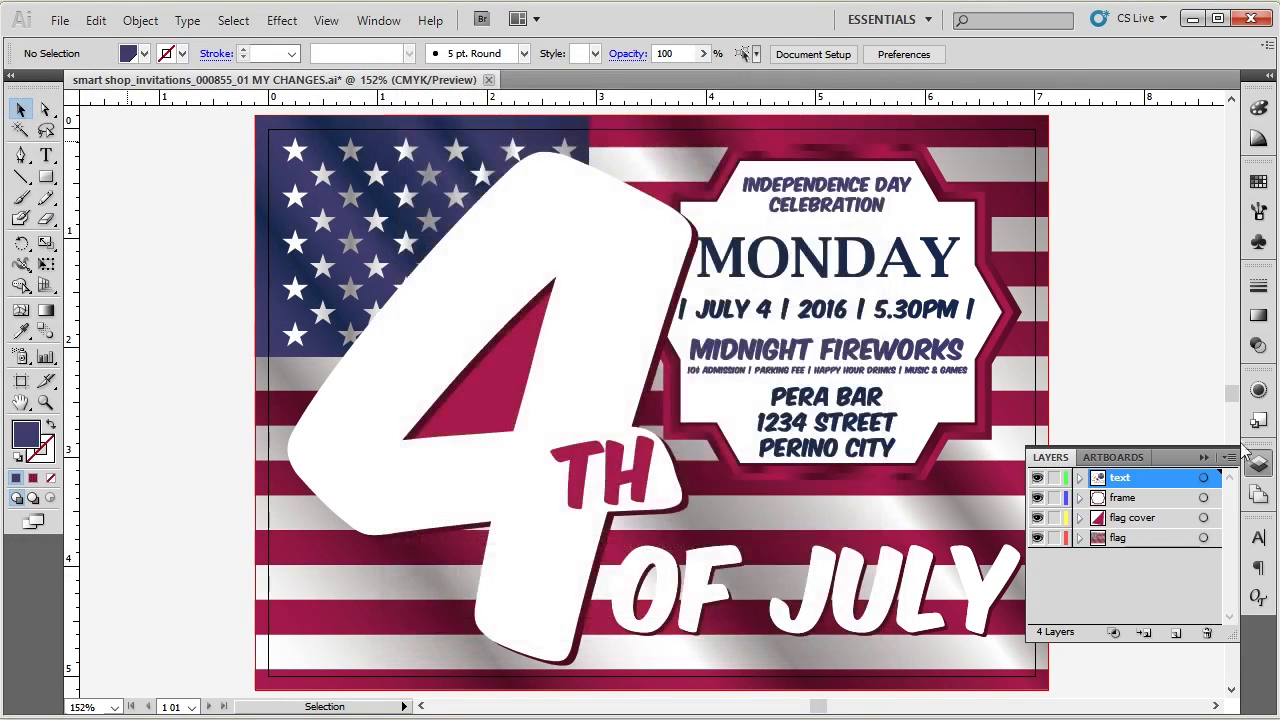
{"action": "left_click", "coordinate": [1258, 462]}
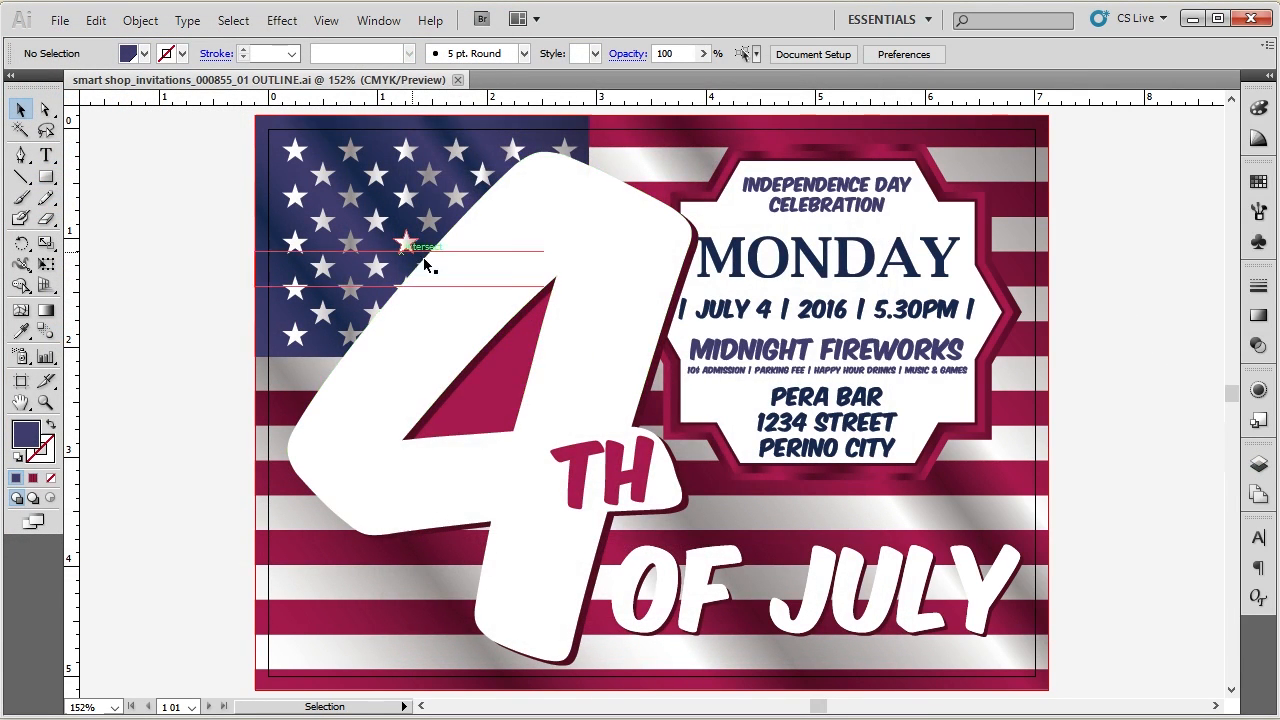